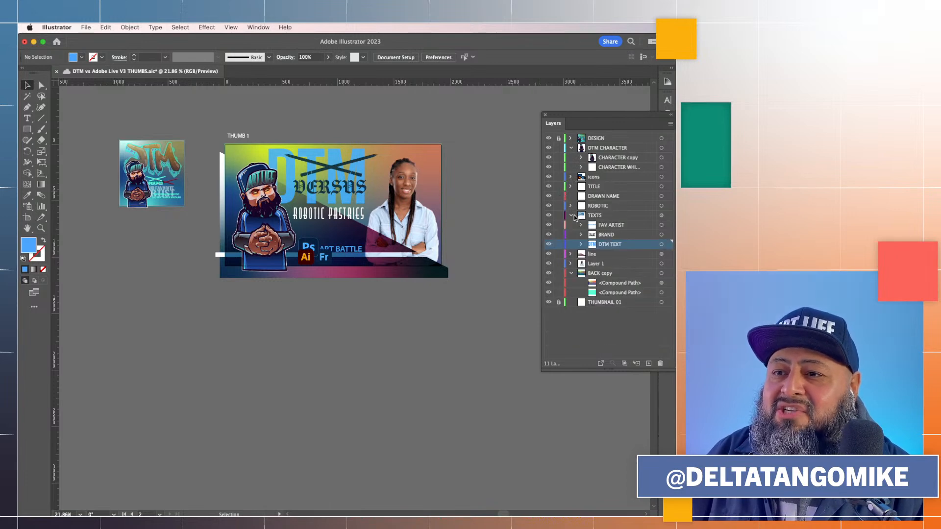
# Move the THUMBNAIL 01 layer to the top of the layer stack, directly below DESIGN
pyautogui.click(571, 216)
pyautogui.click(570, 244)
pyautogui.click(559, 254)
pyautogui.moveTo(584, 256); pyautogui.dragTo(598, 144)
pyautogui.click(571, 157)
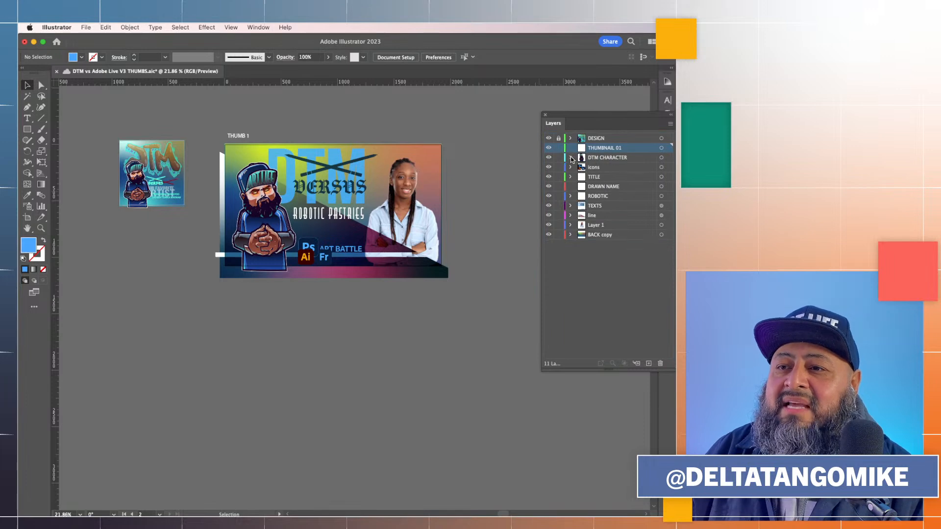
# Move all remaining layers, from DTM CHARACTER through BACK copy, inside the THUMBNAIL 01 layer and collapse it
pyautogui.click(604, 158)
pyautogui.keyDown('shift'); pyautogui.click(609, 235); pyautogui.keyUp('shift')
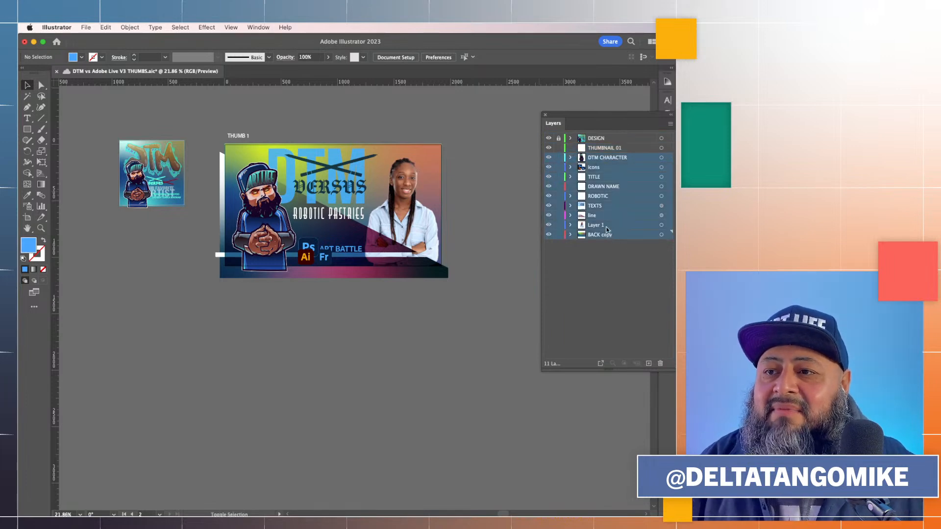
pyautogui.moveTo(597, 160); pyautogui.dragTo(601, 149)
pyautogui.click(570, 148)
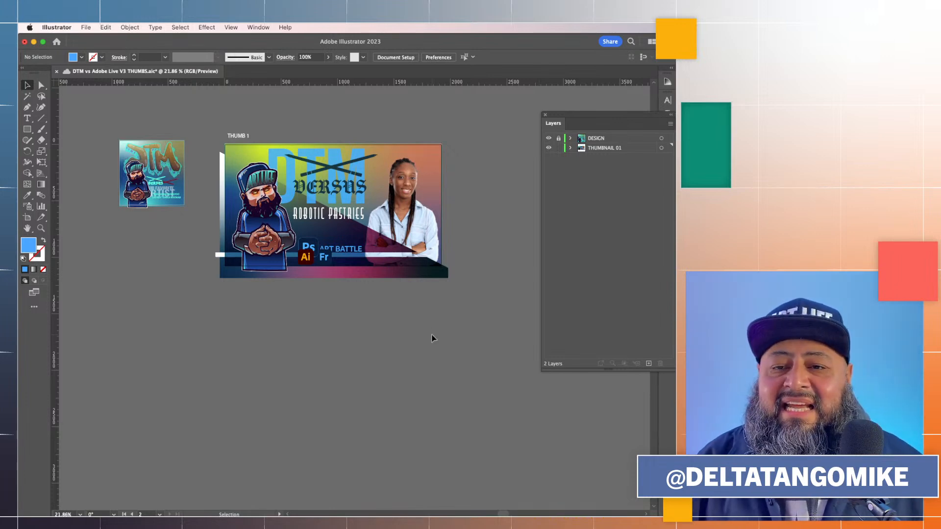
# Lock the THUMBNAIL 01 layer
pyautogui.scroll(-3, 345, 321)
pyautogui.scroll(-1, 345, 321)
pyautogui.scroll(-3, 344, 322)
pyautogui.click(559, 148)
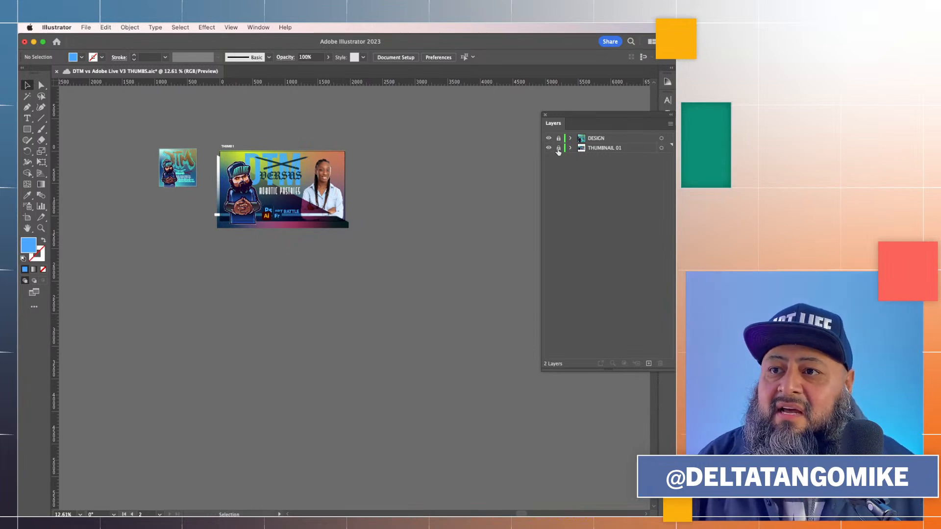
# Draw a new artboard below the existing thumbnail and set its size to 1920 × 1080 px
pyautogui.click(28, 219)
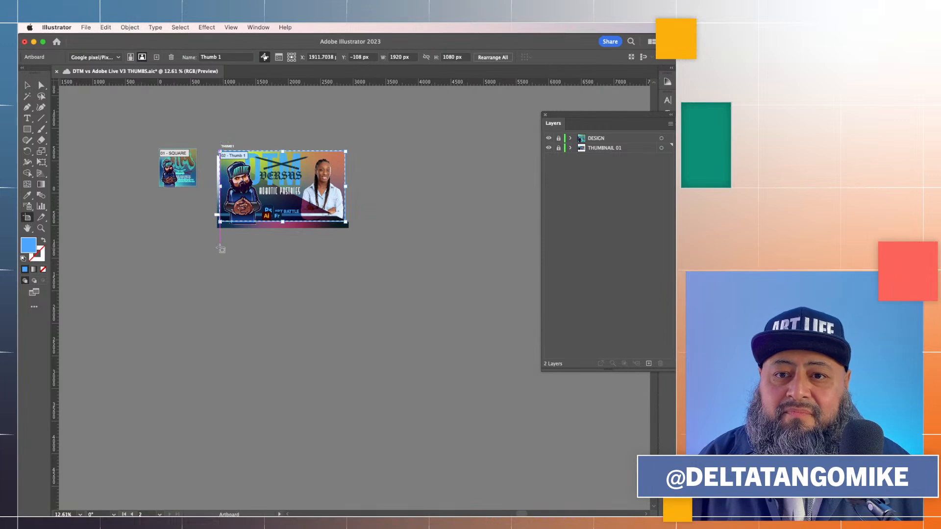
pyautogui.moveTo(220, 248); pyautogui.dragTo(346, 310)
pyautogui.doubleClick(346, 309)
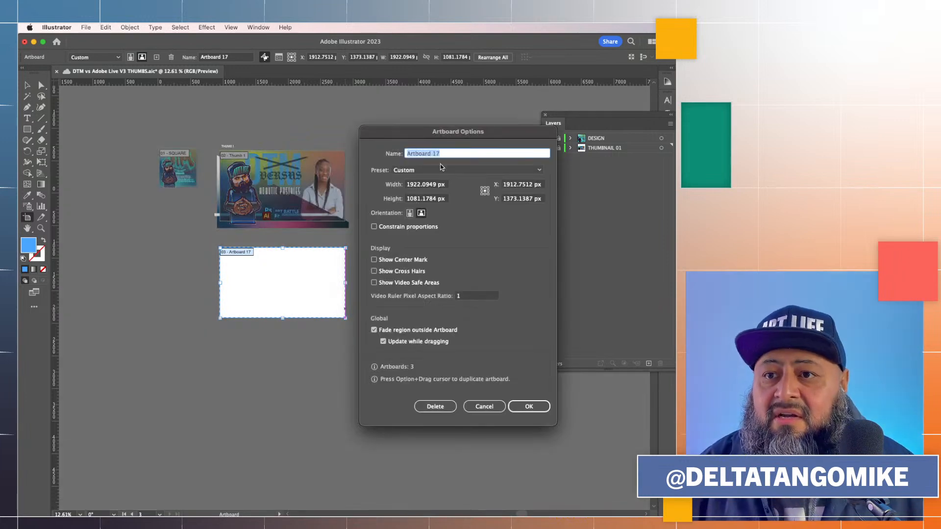
pyautogui.click(428, 185)
pyautogui.write('1920')
pyautogui.click(426, 199)
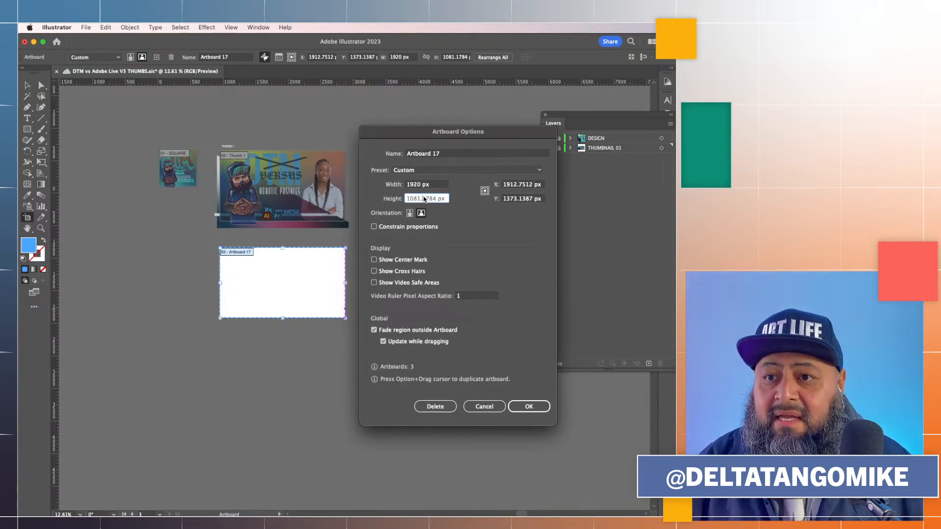
pyautogui.write('1')
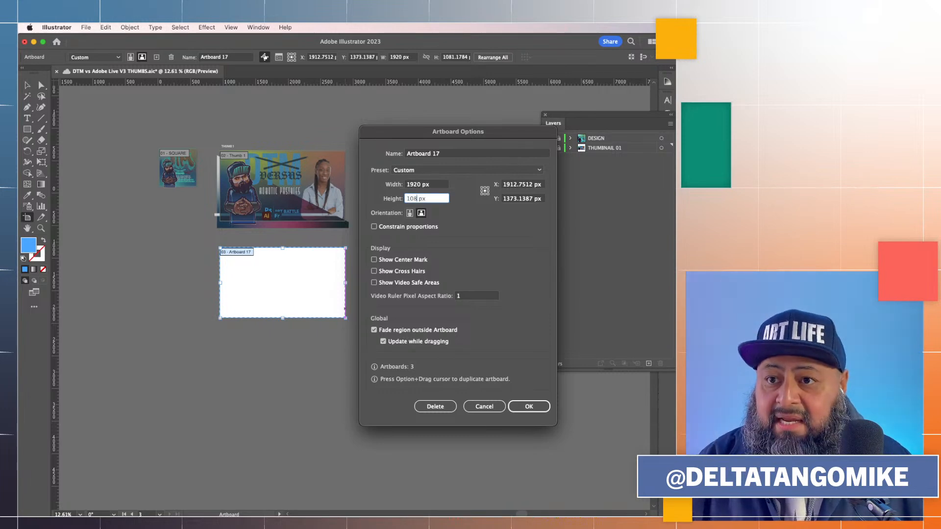
pyautogui.click(528, 406)
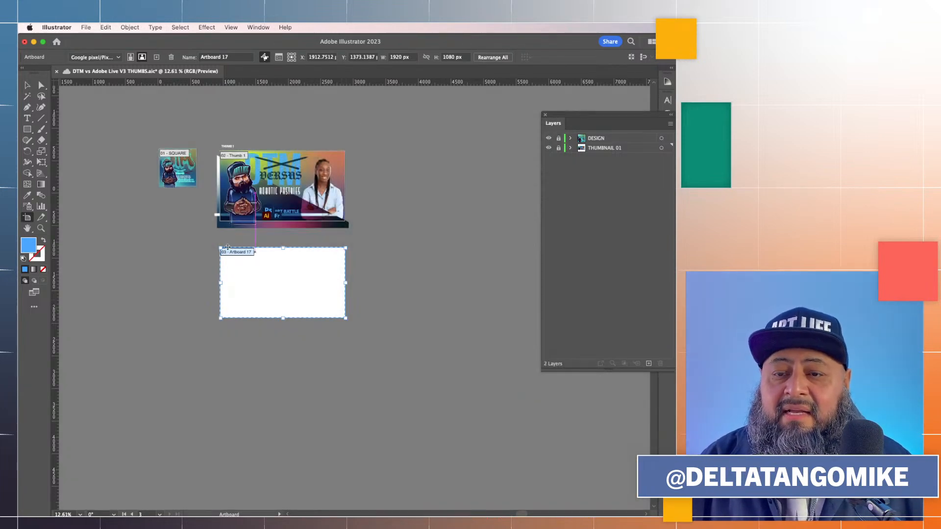
# Rename the new artboard THUMB 2
pyautogui.click(28, 86)
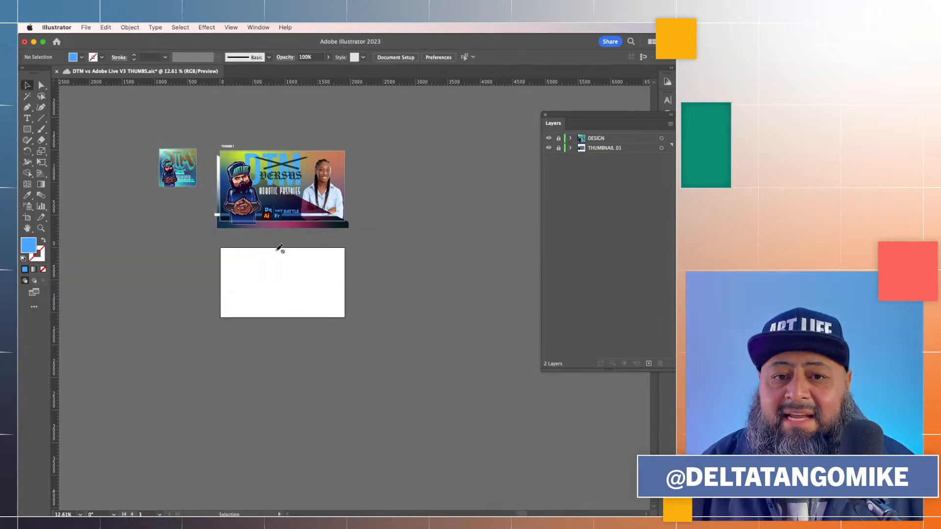
pyautogui.click(27, 217)
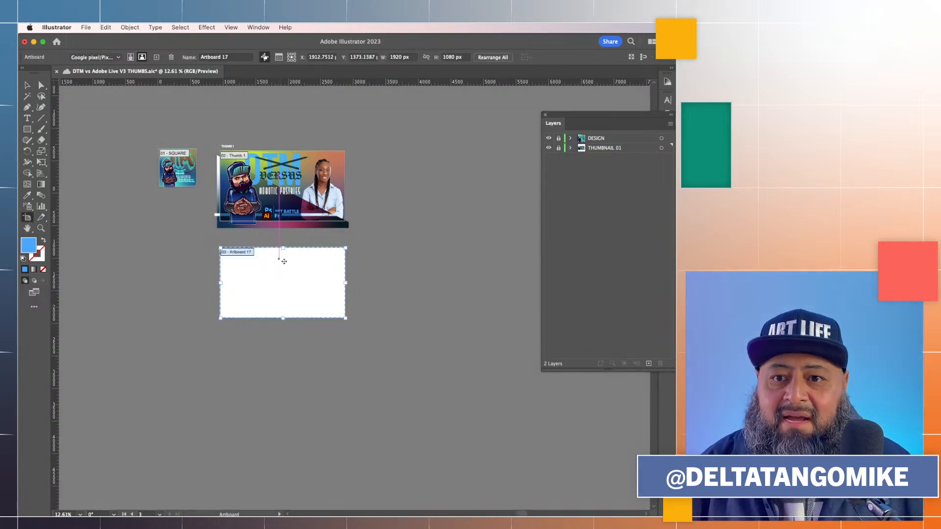
pyautogui.doubleClick(288, 279)
pyautogui.write('thu')
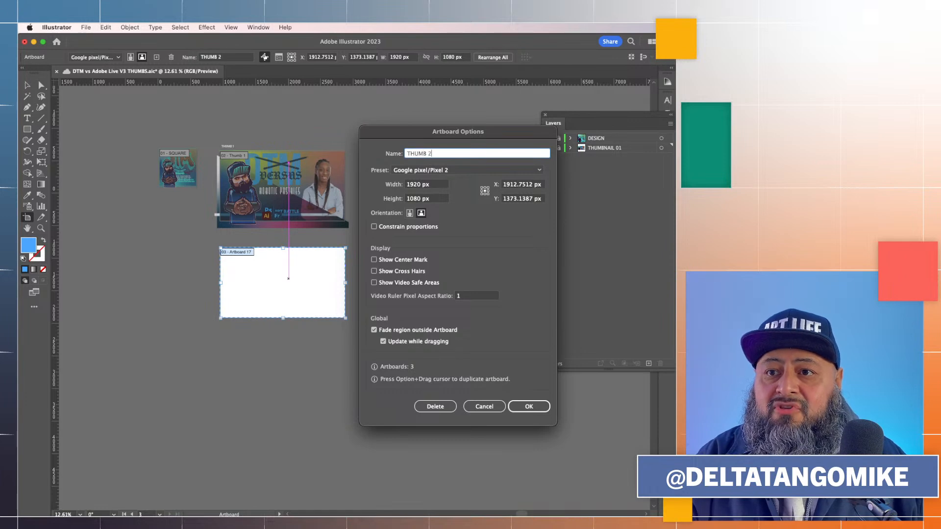
pyautogui.write('MB 2')
pyautogui.press('Return')
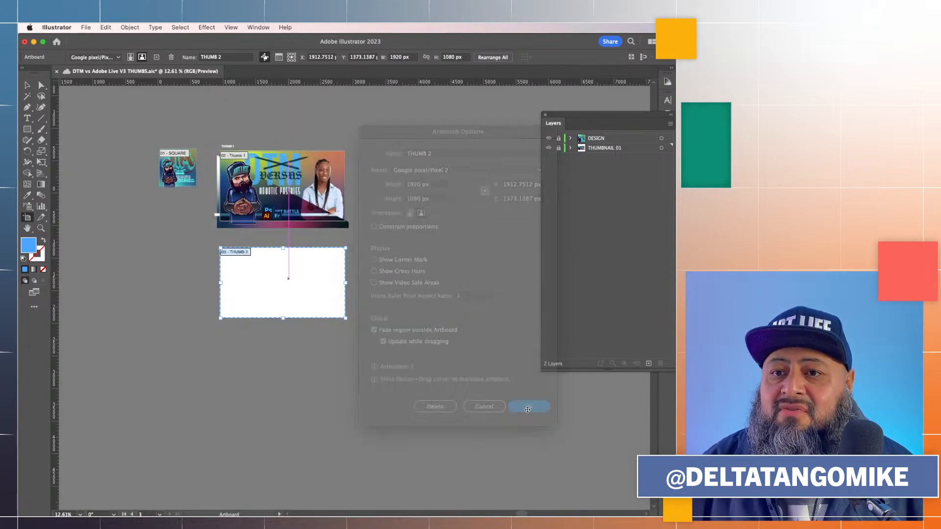
# Unlock the THUMBNAIL 01 layer and select all of its artwork
pyautogui.click(27, 86)
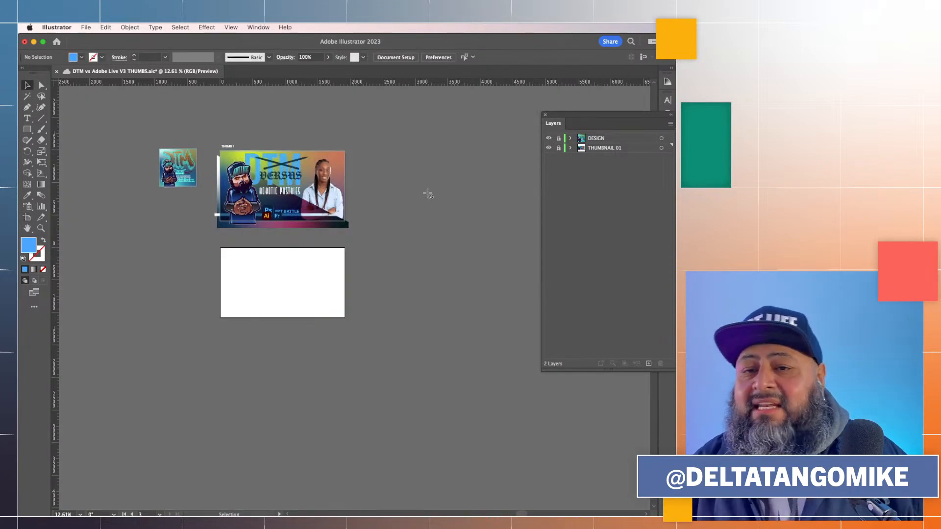
pyautogui.click(558, 148)
pyautogui.click(600, 148)
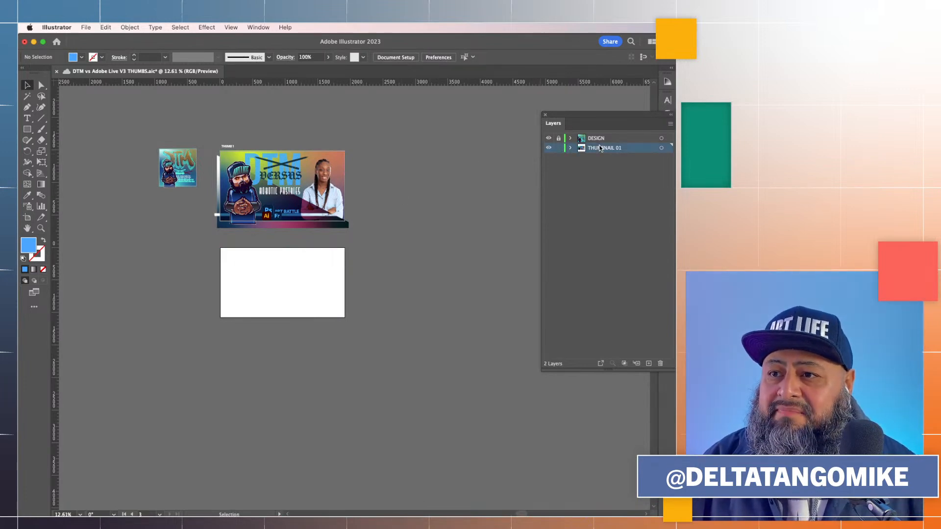
pyautogui.click(661, 148)
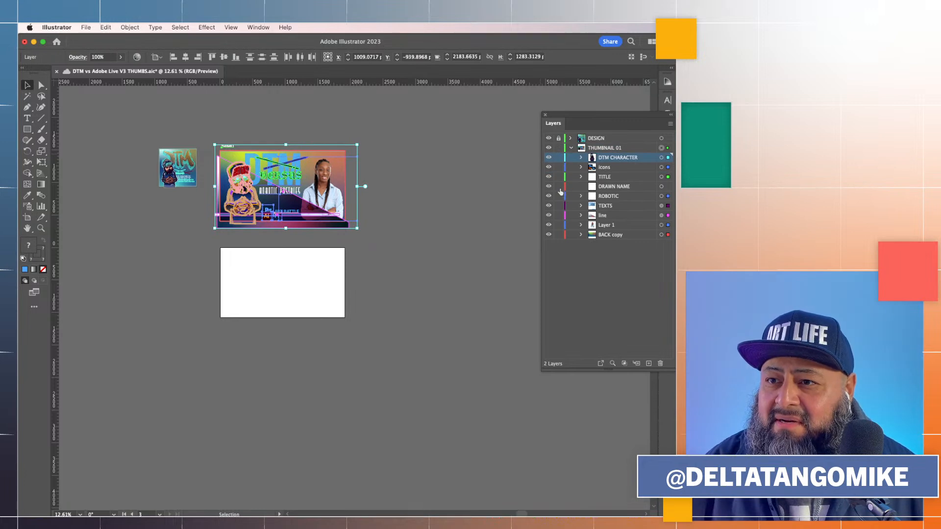
# Delete the DRAWN NAME sublayer from THUMBNAIL 01
pyautogui.click(661, 187)
pyautogui.click(632, 188)
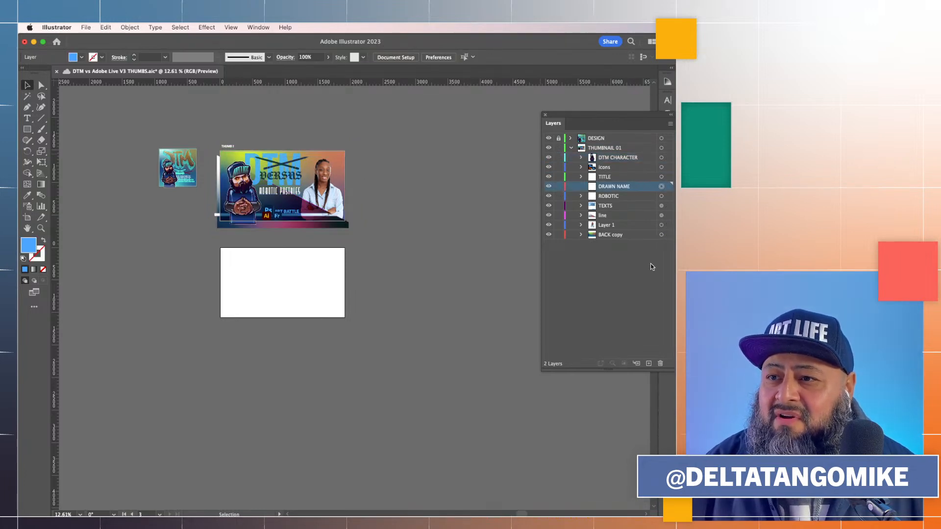
pyautogui.click(661, 363)
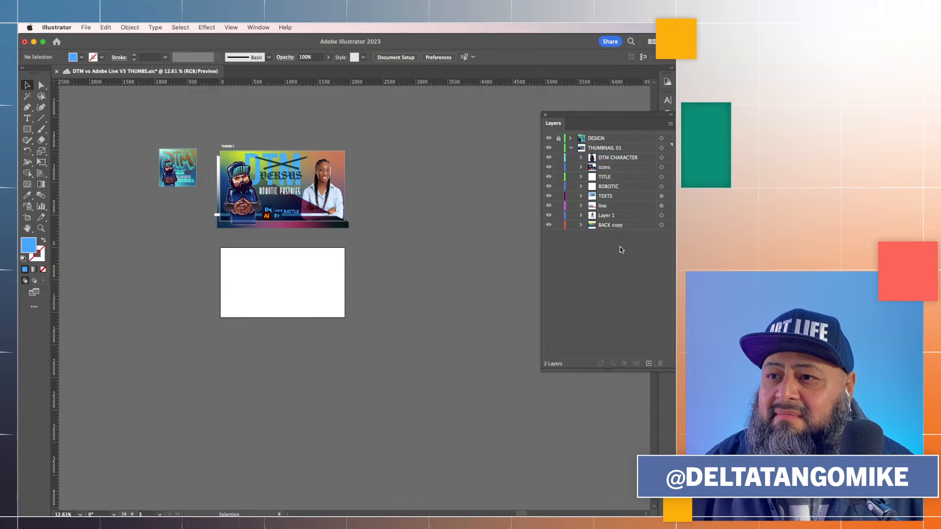
# Duplicate the THUMBNAIL 01 layer with all its contents
pyautogui.click(662, 148)
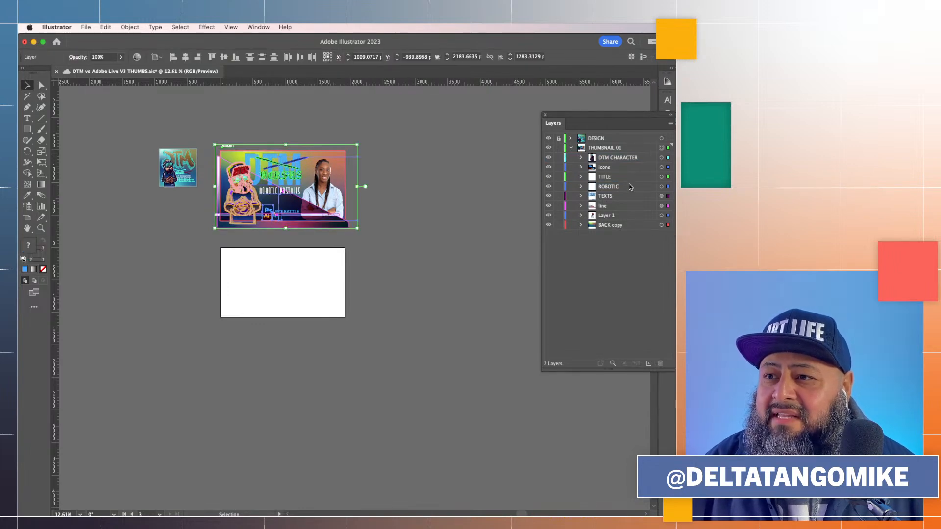
pyautogui.click(571, 148)
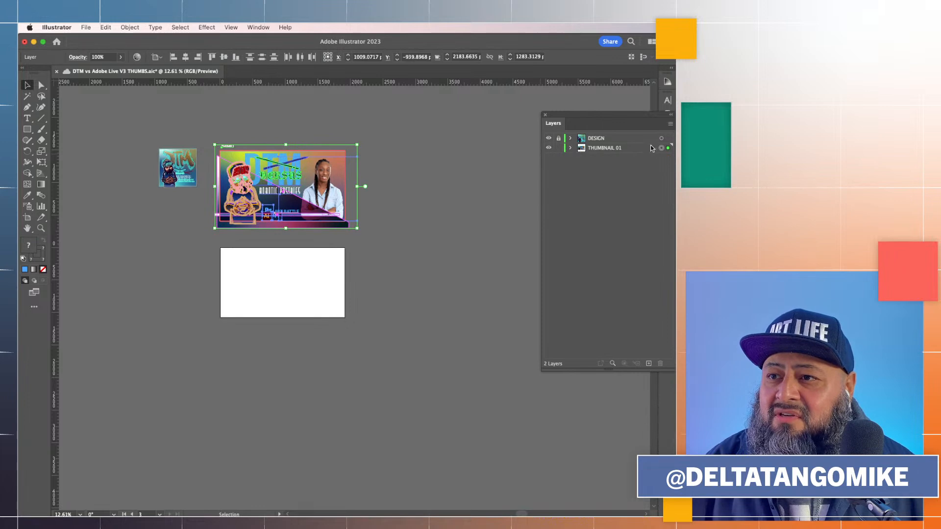
pyautogui.click(643, 148)
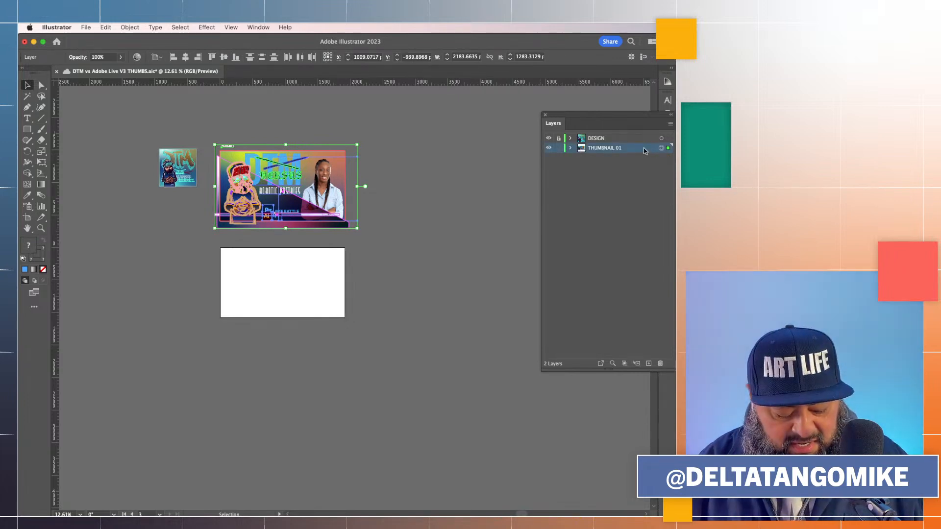
pyautogui.moveTo(643, 148); pyautogui.dragTo(644, 164)
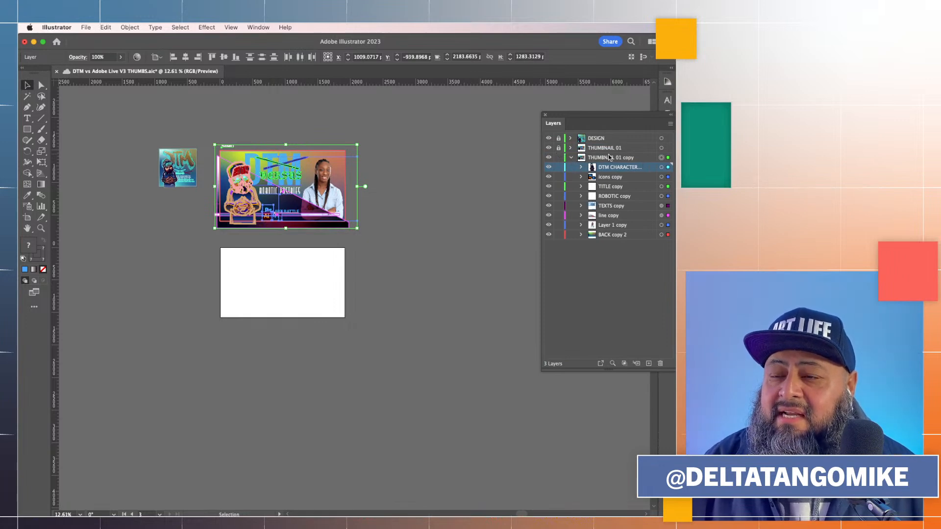
pyautogui.click(632, 160)
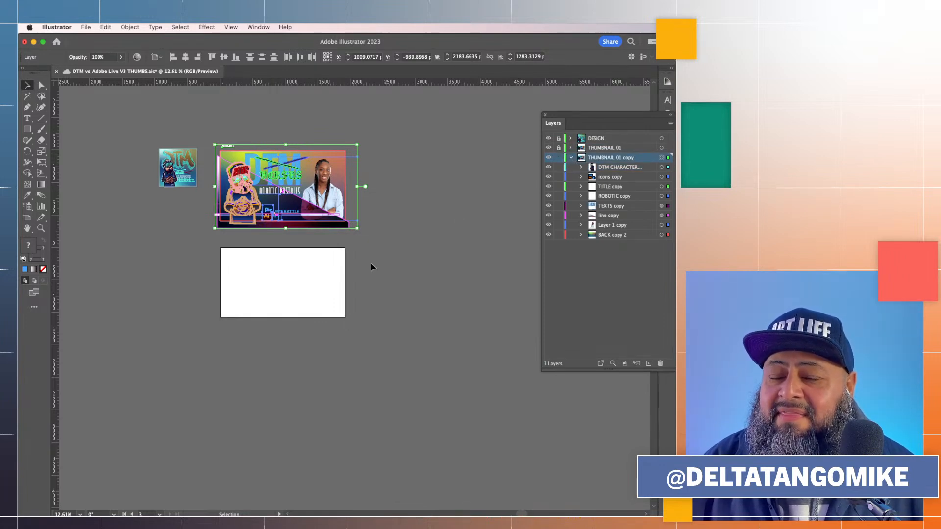
# Move the duplicated layer's artwork down onto the THUMB 2 artboard
pyautogui.moveTo(287, 201); pyautogui.dragTo(283, 293)
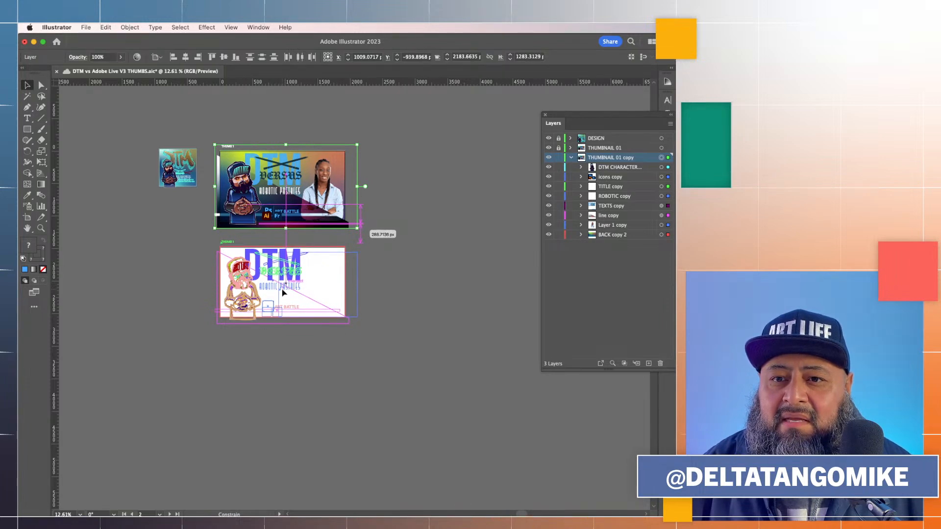
pyautogui.moveTo(283, 292); pyautogui.dragTo(284, 293)
pyautogui.click(387, 286)
# Nudge the duplicated artwork down three steps to align it within the THUMB 2 artboard
pyautogui.scroll(3, 386, 287)
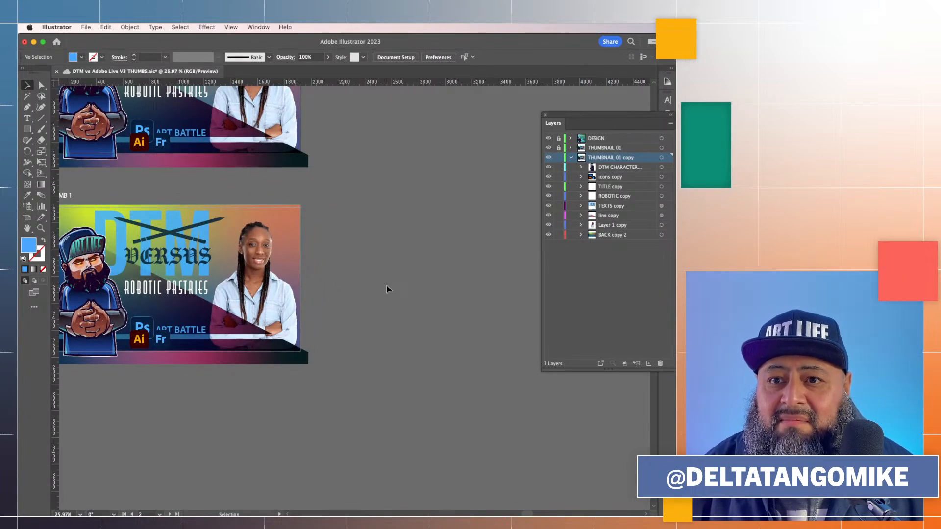
pyautogui.hscroll(-4, 386, 289)
pyautogui.scroll(1, 387, 290)
pyautogui.scroll(4, 387, 289)
pyautogui.hscroll(1, 387, 289)
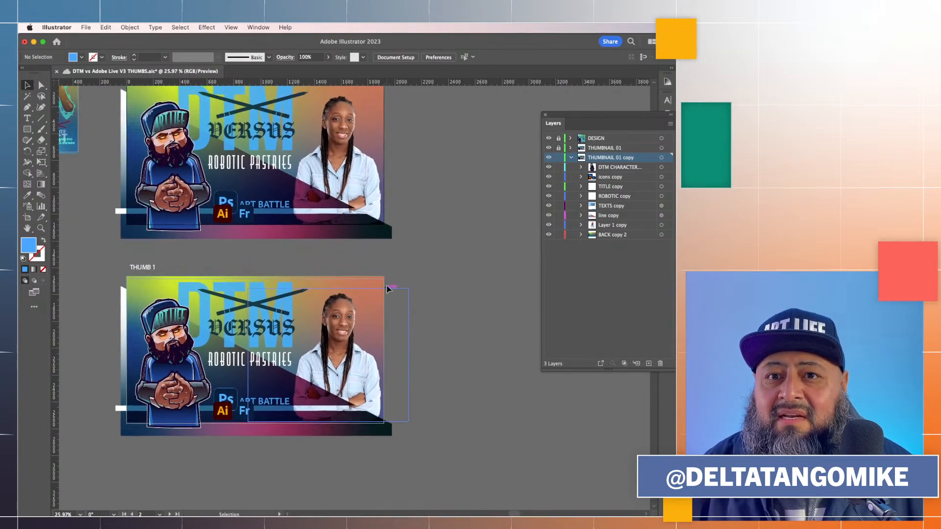
pyautogui.scroll(-1, 387, 289)
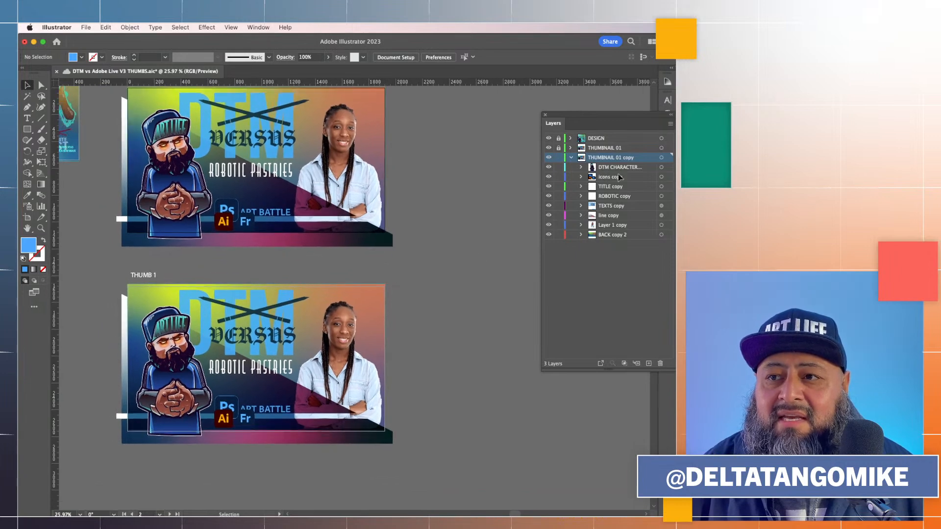
pyautogui.click(662, 158)
pyautogui.scroll(1, 474, 213)
pyautogui.hscroll(-1, 474, 213)
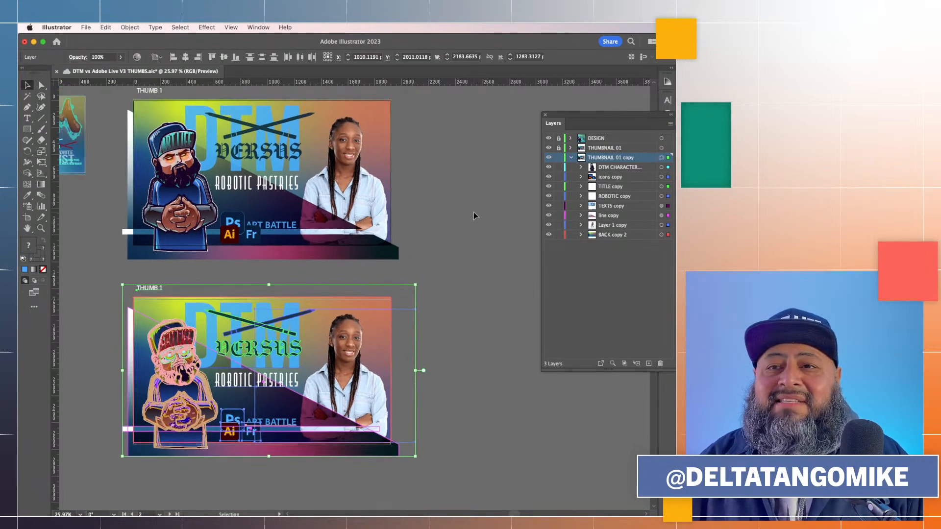
pyautogui.press('Down')
pyautogui.press('Down')
pyautogui.press('Down')
pyautogui.press('Down')
pyautogui.press('Down')
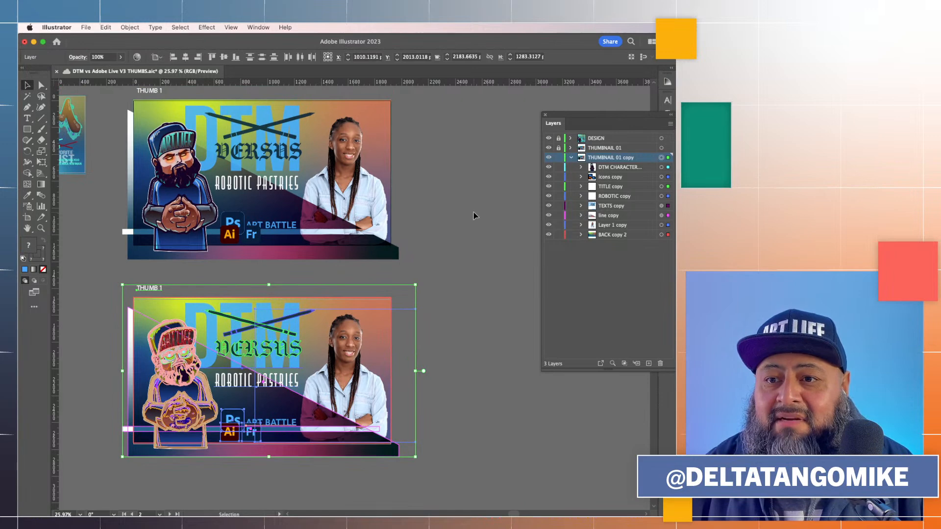
pyautogui.click(474, 213)
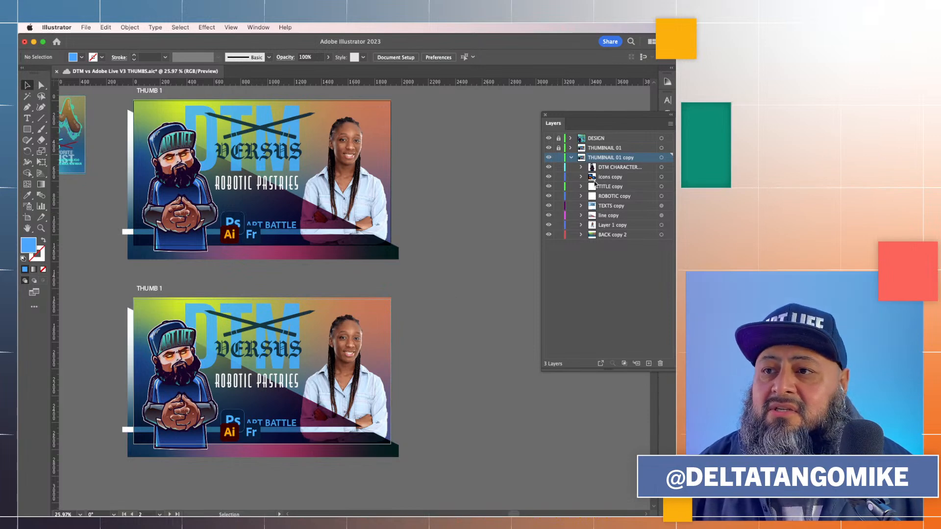
pyautogui.click(662, 158)
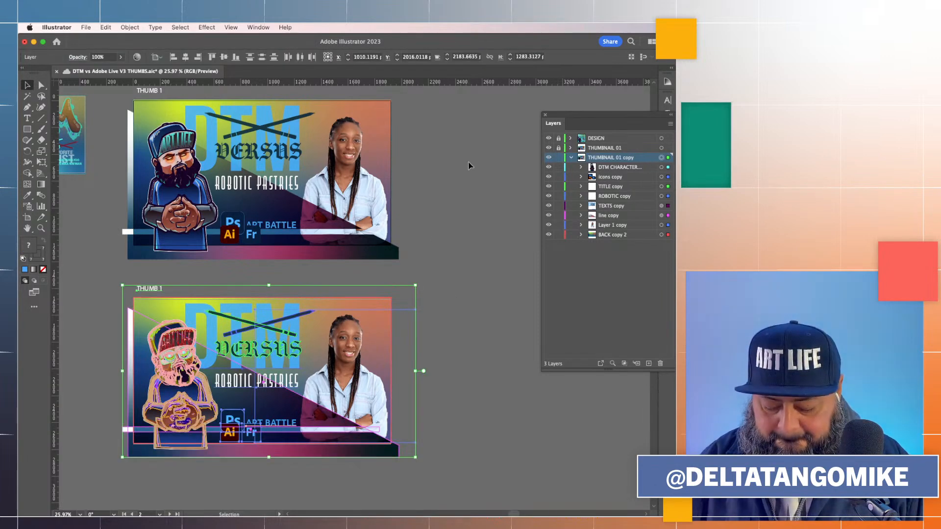
pyautogui.click(438, 227)
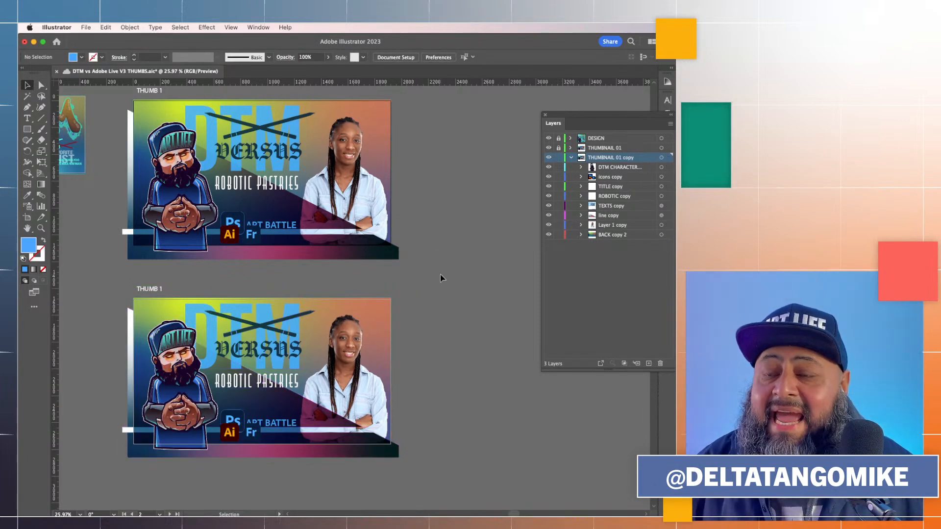
# Rename the duplicated layer THUMBNAIL 02
pyautogui.doubleClick(619, 158)
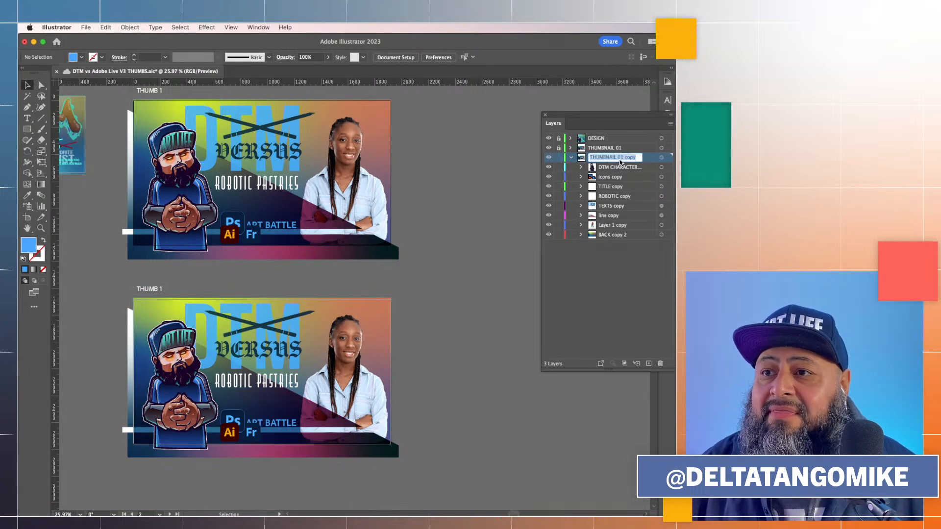
pyautogui.moveTo(620, 159); pyautogui.dragTo(641, 158)
pyautogui.write('02')
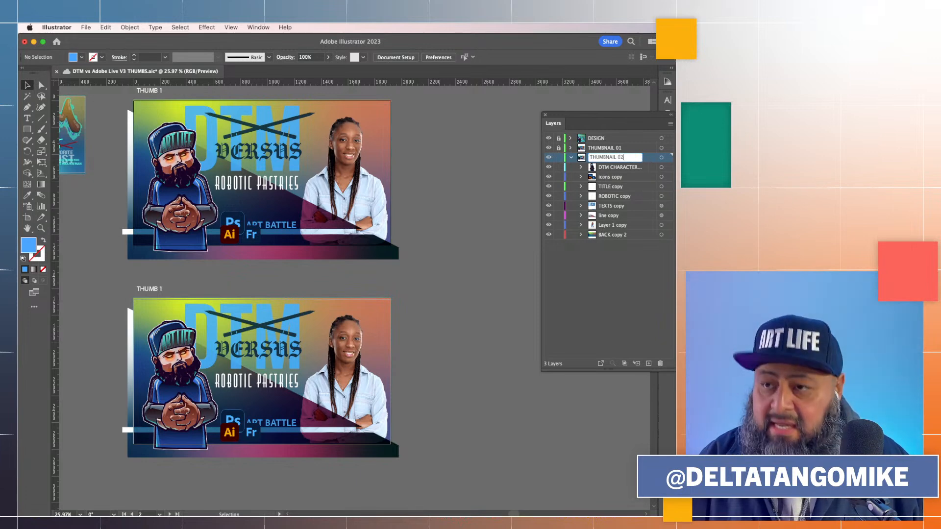
pyautogui.press('Return')
# Rename the THUMBNAIL 01 layer to RP THUMB
pyautogui.doubleClick(601, 148)
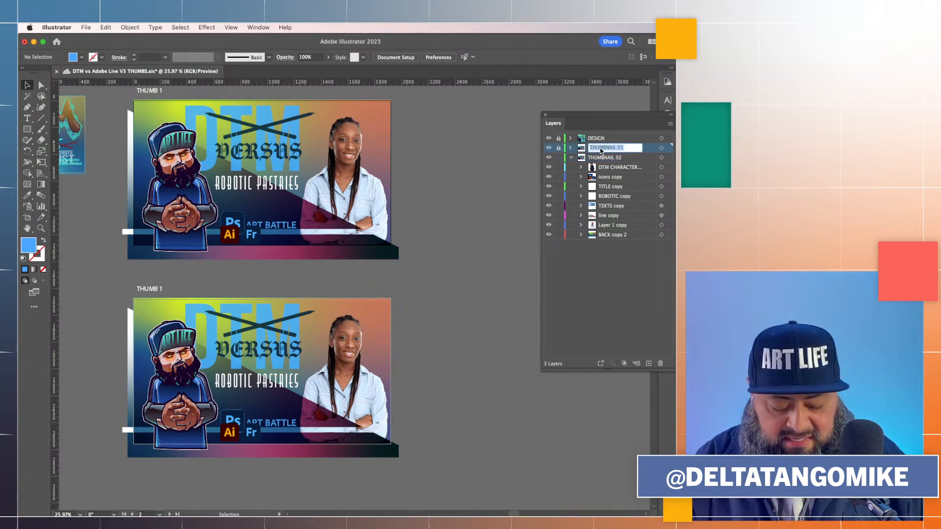
pyautogui.write('RP THUMB')
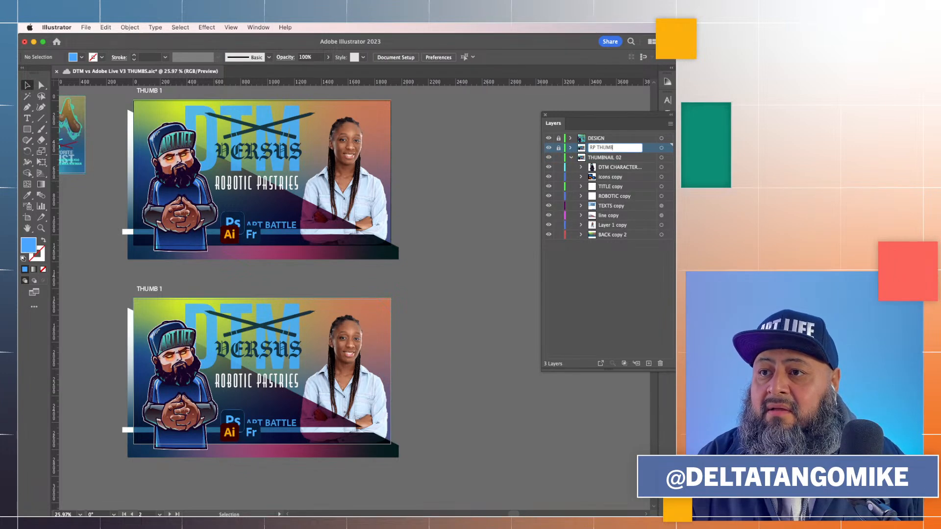
pyautogui.press('Return')
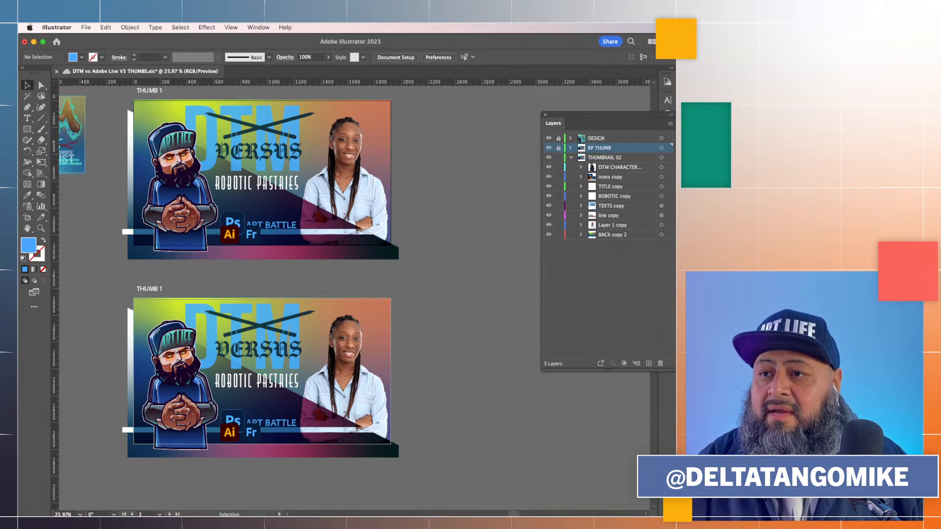
# Open the Artboards panel and rename the Thumb 1 artboard to RP THUMB
pyautogui.scroll(3, 430, 170)
pyautogui.hscroll(-2, 431, 170)
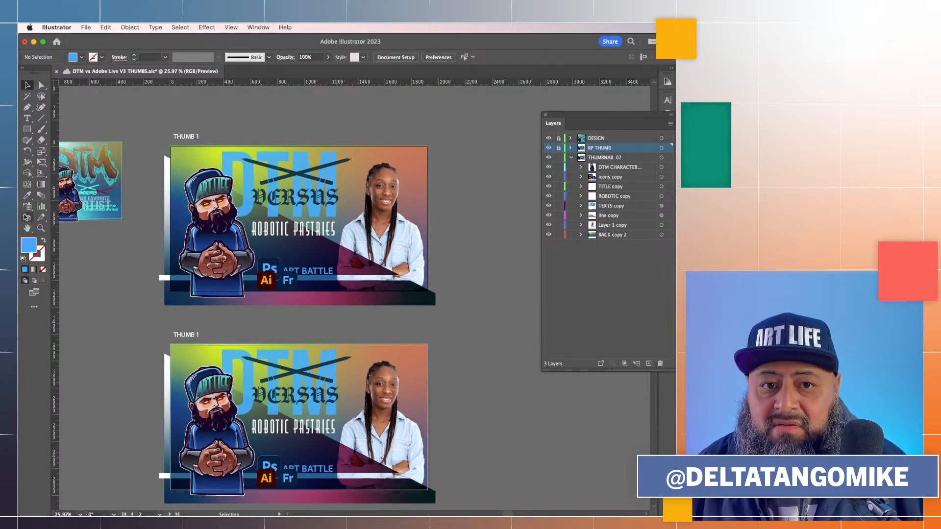
pyautogui.click(258, 28)
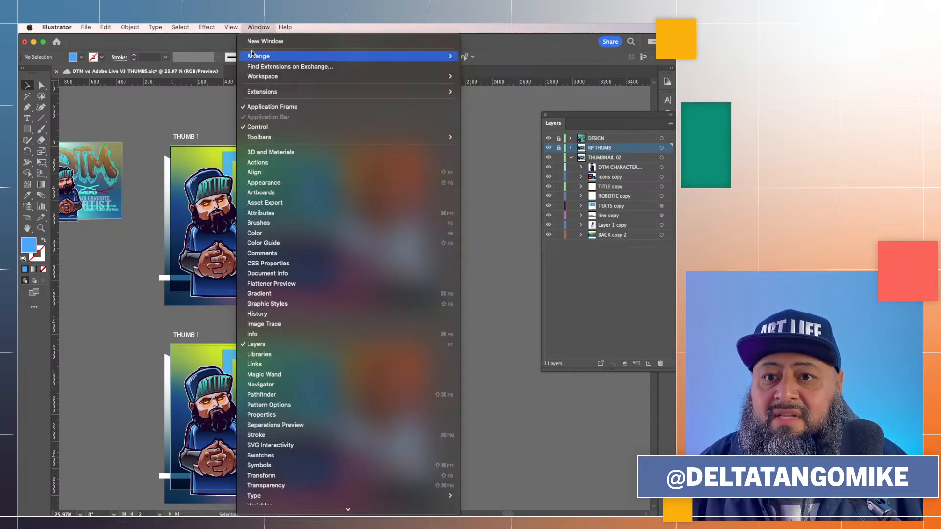
pyautogui.click(270, 193)
pyautogui.moveTo(605, 218); pyautogui.dragTo(137, 125)
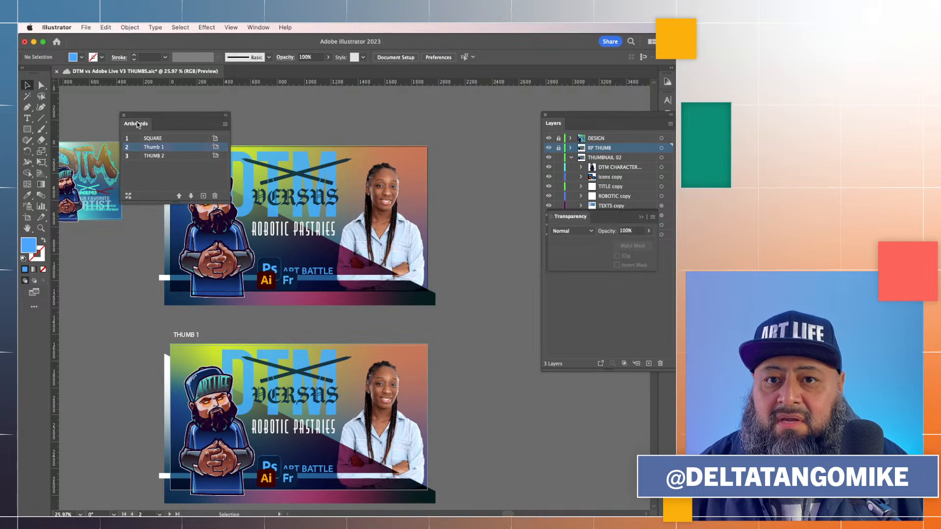
pyautogui.doubleClick(167, 148)
pyautogui.doubleClick(158, 148)
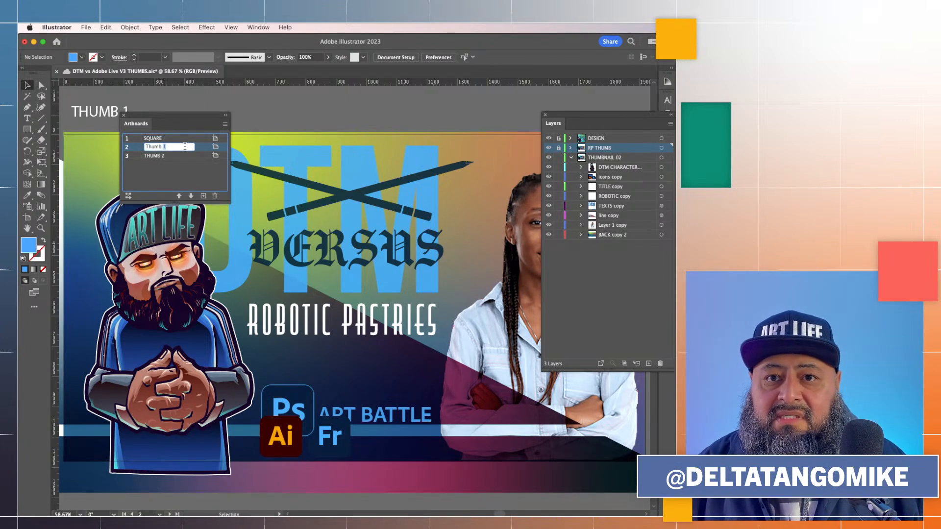
pyautogui.write('R')
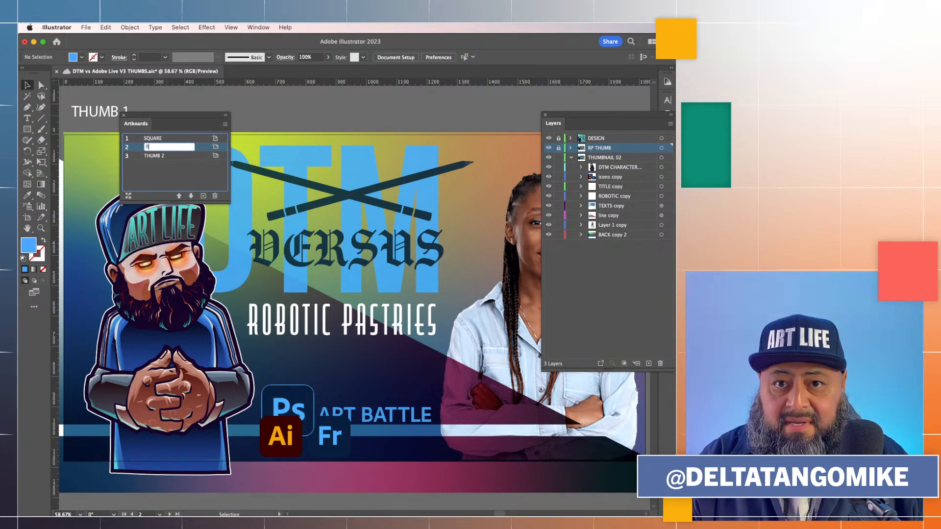
pyautogui.write('P THU')
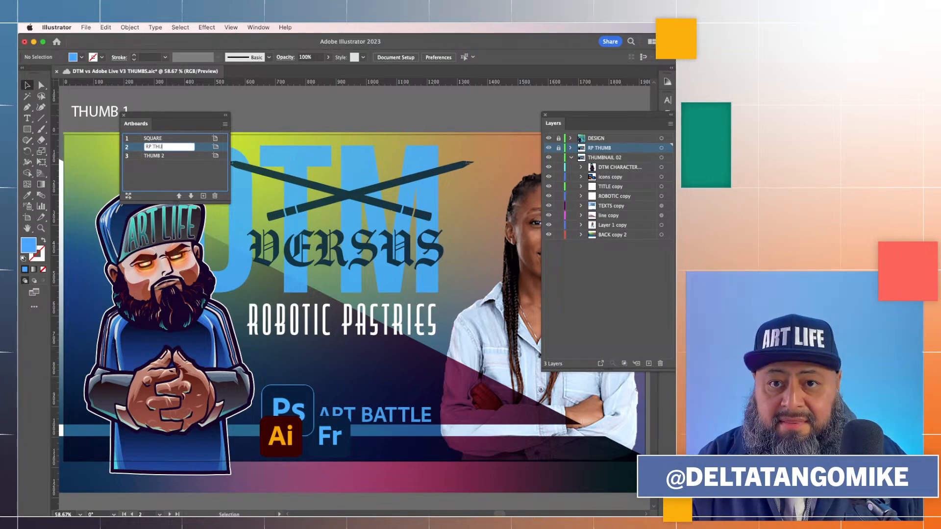
pyautogui.write('MB')
pyautogui.press('Return')
# On the THUMB 2 artboard, replace the ROBOTIC PASTRIES subtitle text with ODARI ART
pyautogui.click(189, 161)
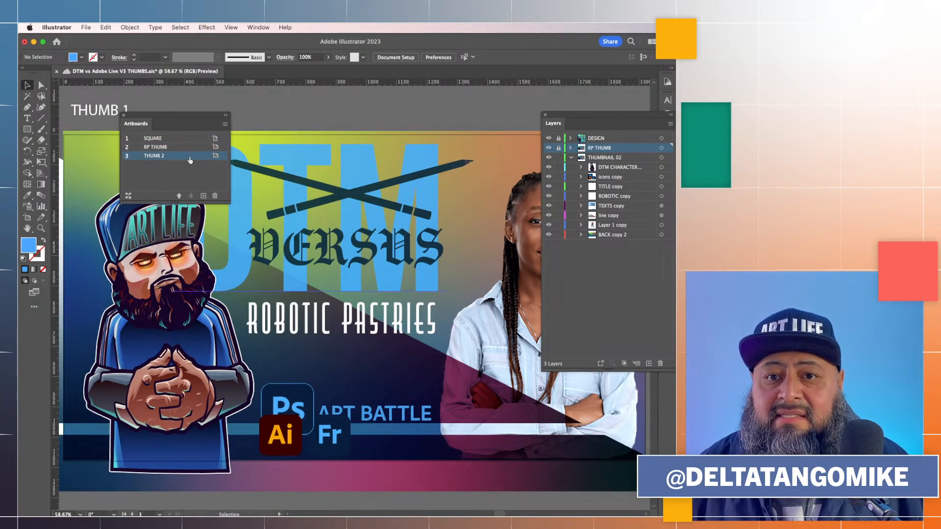
pyautogui.scroll(-3, 290, 305)
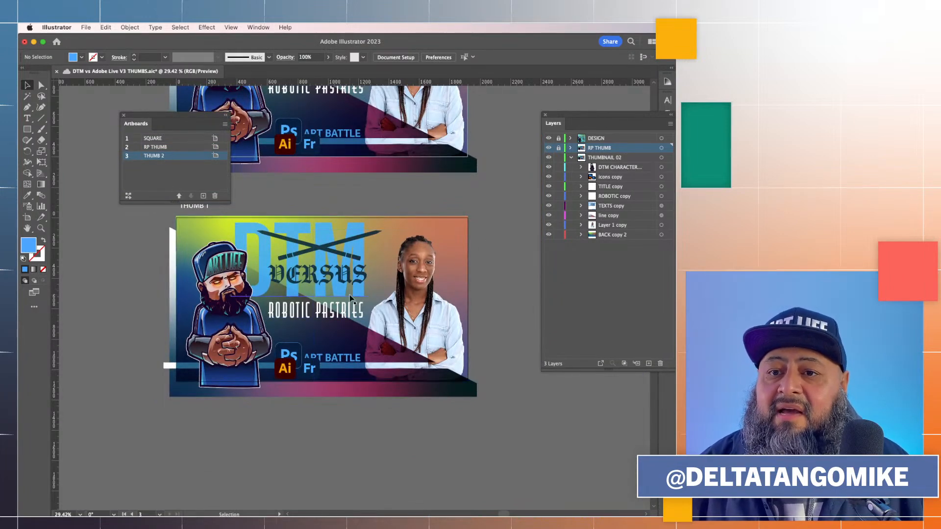
pyautogui.doubleClick(316, 314)
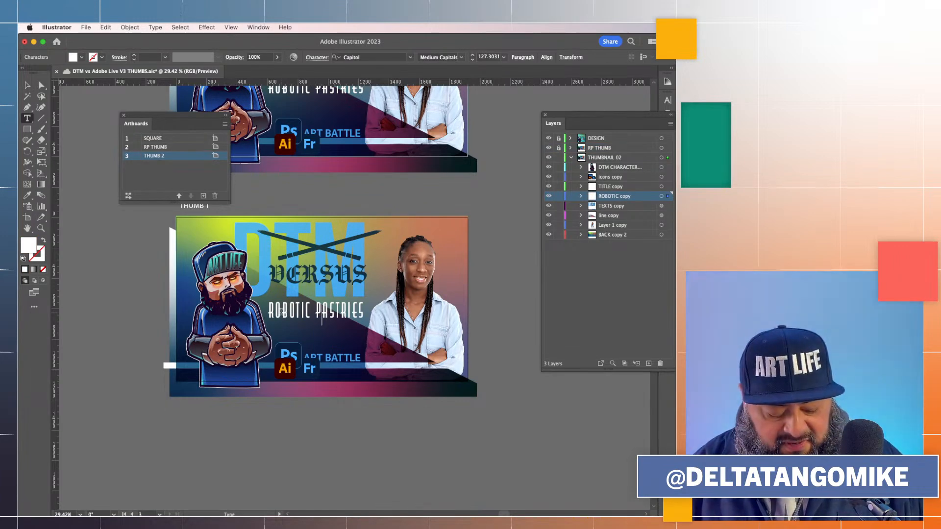
pyautogui.press('super+a')
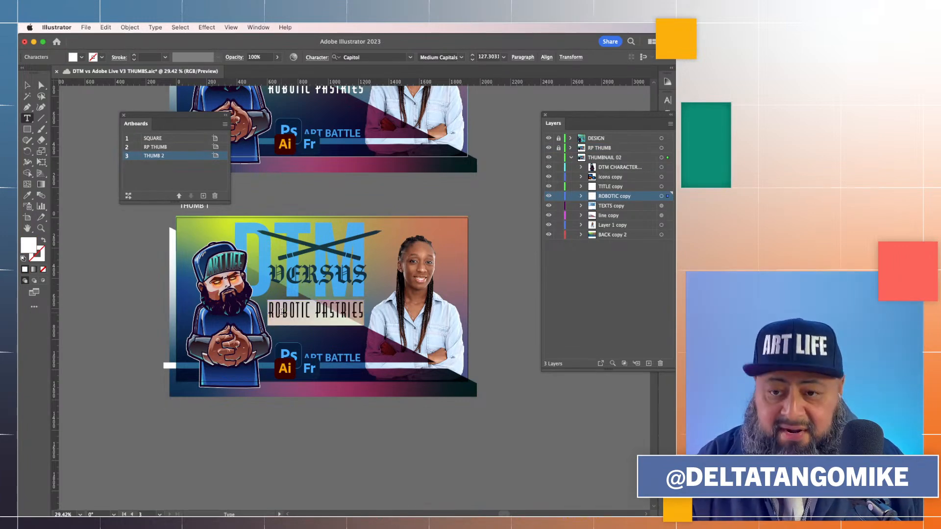
pyautogui.write('OD')
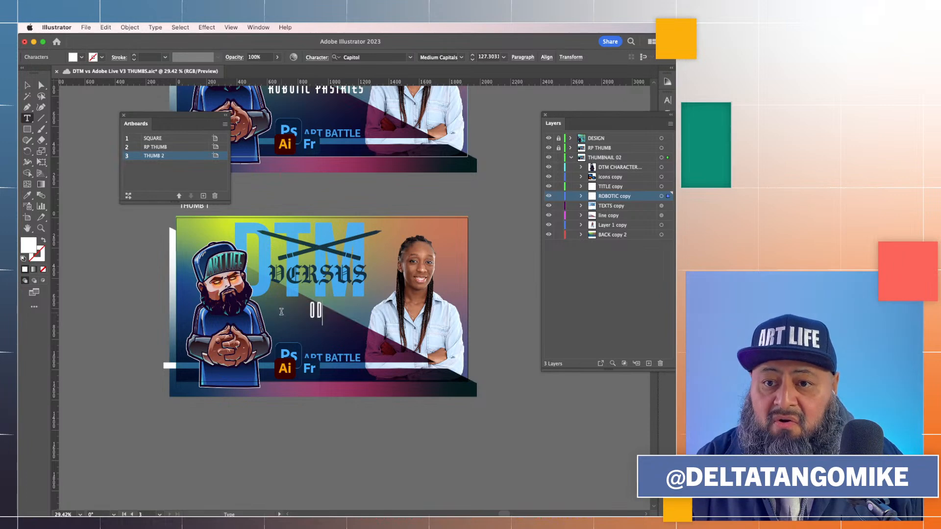
pyautogui.write('ARI ART')
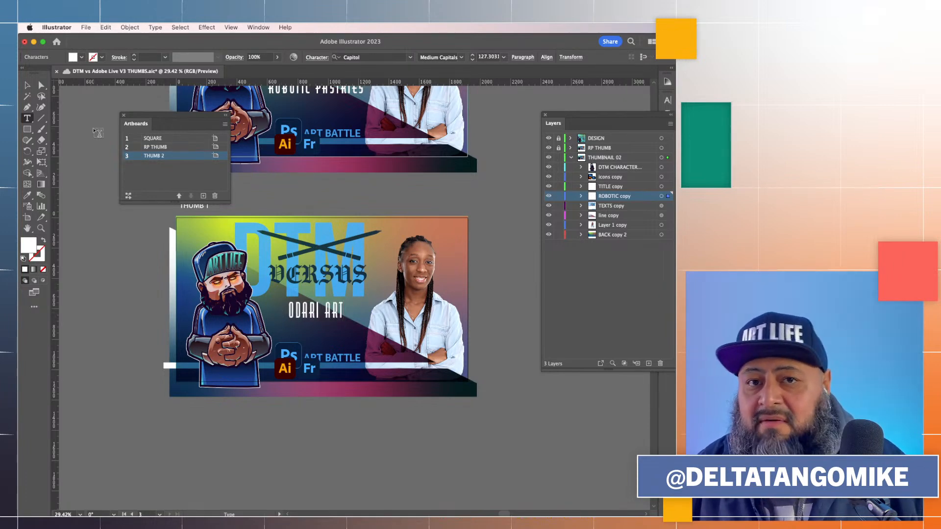
pyautogui.click(27, 86)
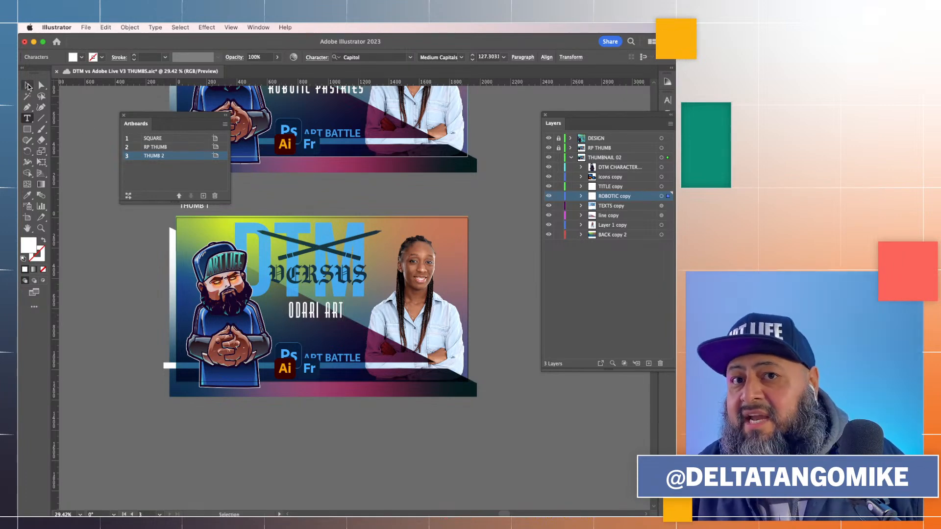
# Lower the opacity of the woman's photo on THUMB 2 to 32% using Transparency
pyautogui.click(427, 300)
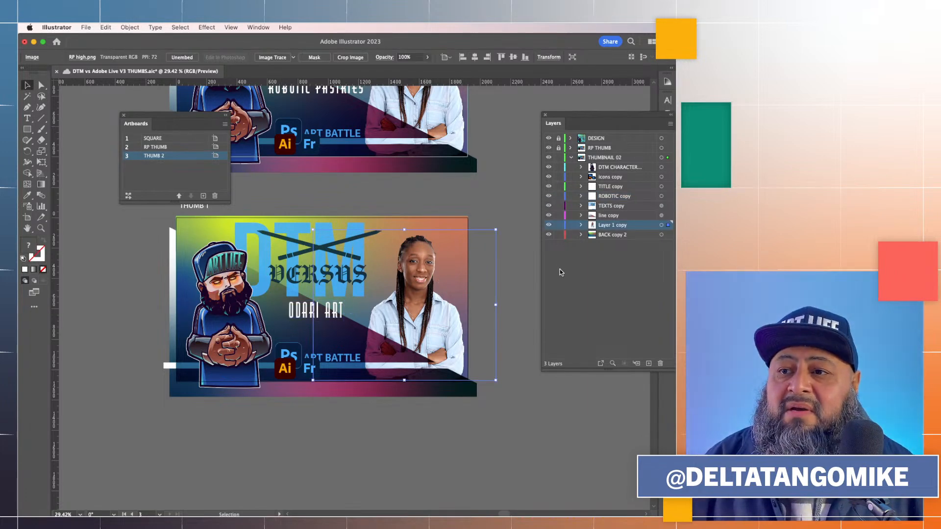
pyautogui.click(661, 225)
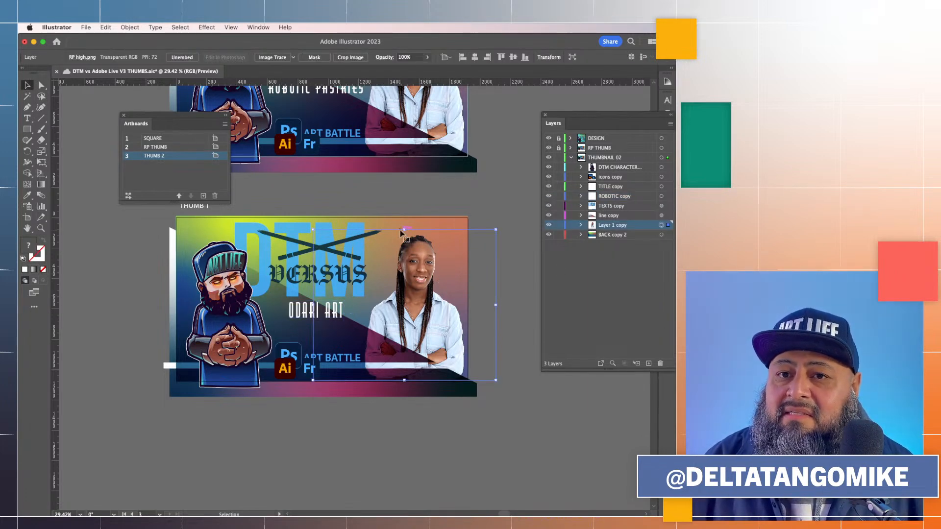
pyautogui.click(251, 28)
pyautogui.scroll(-3, 303, 419)
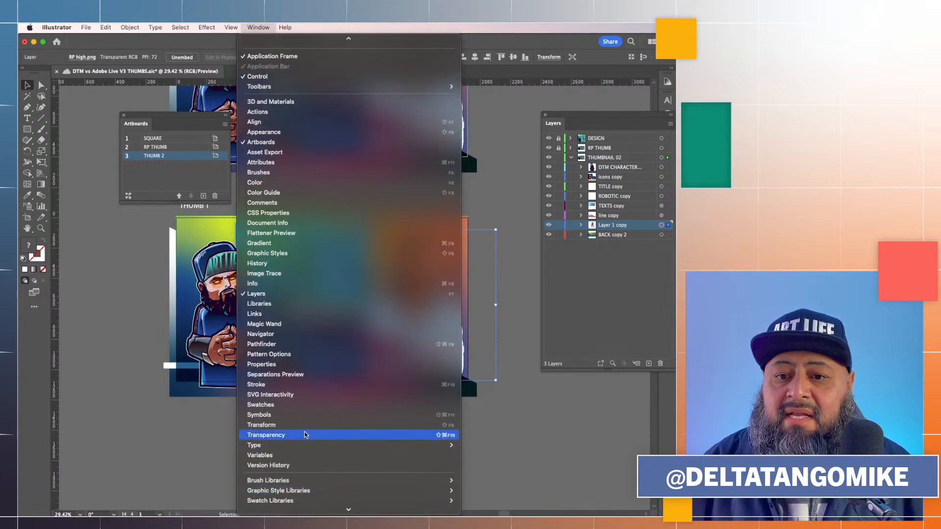
pyautogui.click(313, 431)
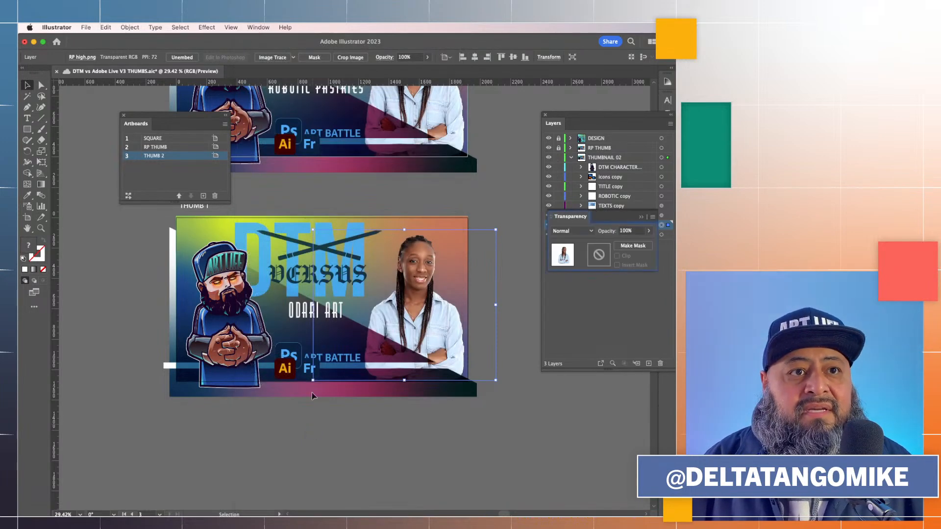
pyautogui.click(650, 232)
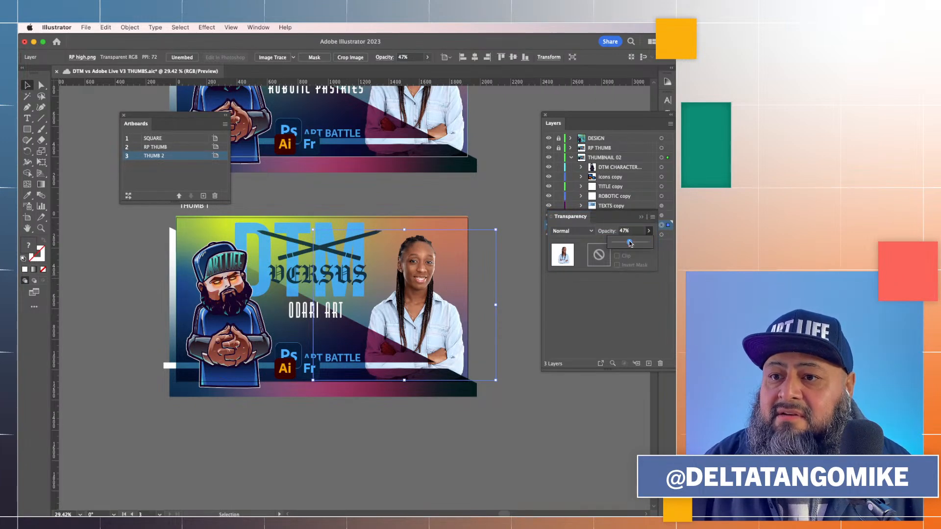
pyautogui.click(630, 243)
pyautogui.click(529, 289)
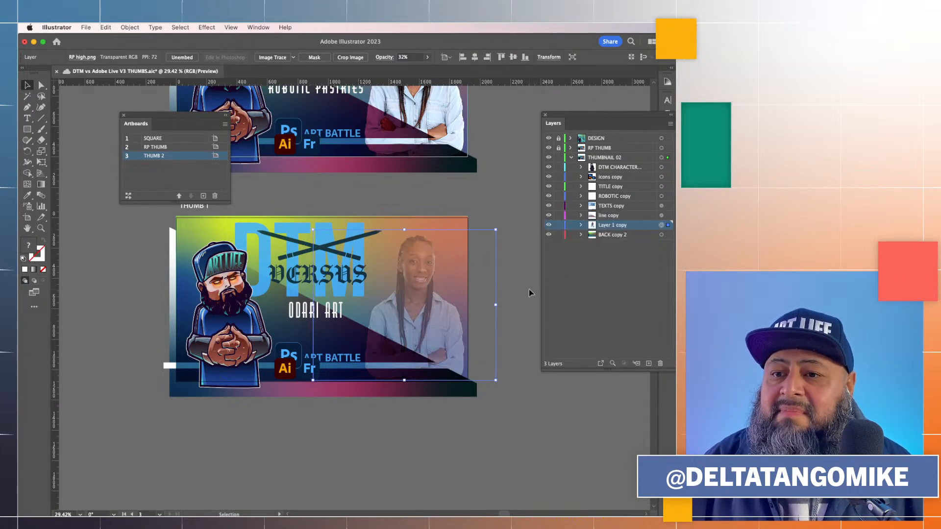
# Move the Fresco icon into the Photoshop icon's spot, stack it on top, and hide the Photoshop and Illustrator icons
pyautogui.scroll(5, 358, 414)
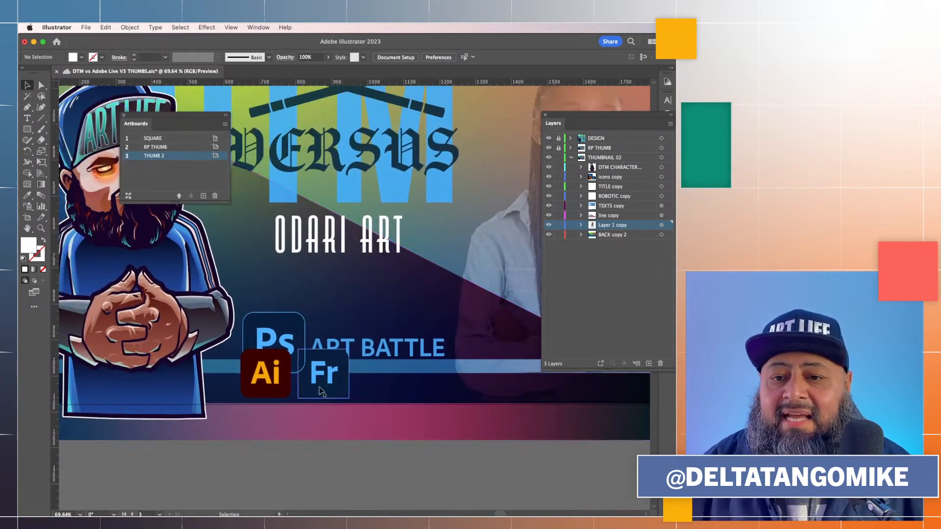
pyautogui.click(329, 388)
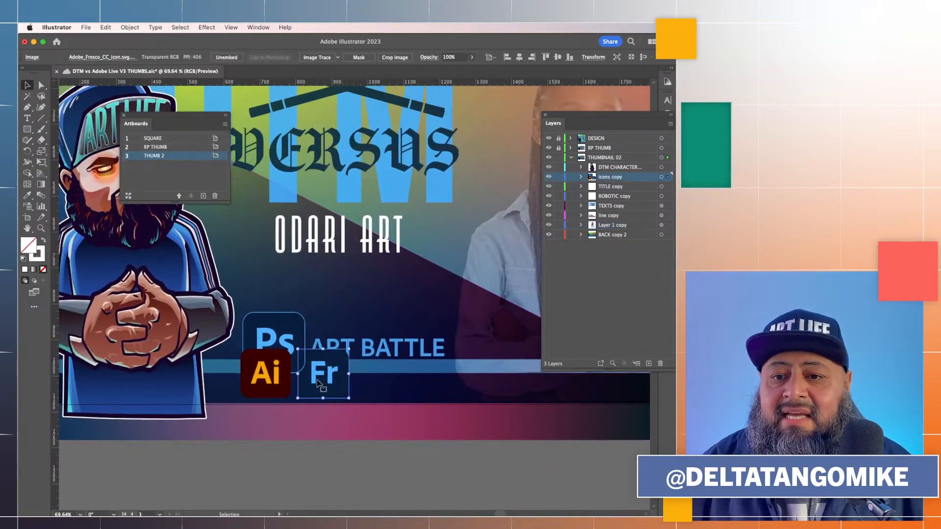
pyautogui.moveTo(329, 388); pyautogui.dragTo(303, 326)
pyautogui.click(581, 176)
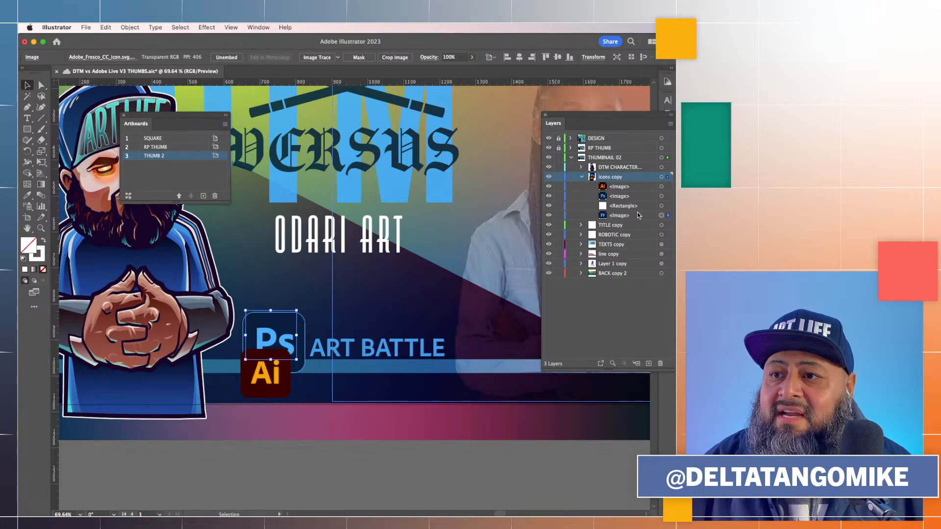
pyautogui.moveTo(635, 217); pyautogui.dragTo(630, 183)
pyautogui.click(549, 206)
pyautogui.click(549, 196)
# Enlarge the Fresco icon to fill the icon slot beside ART BATTLE and nudge it down one step
pyautogui.moveTo(296, 360); pyautogui.dragTo(308, 368)
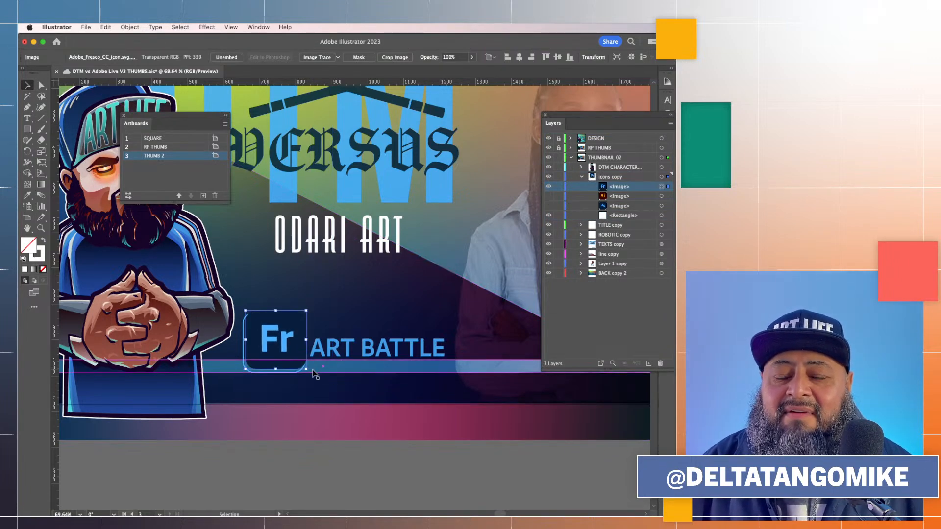
pyautogui.scroll(2, 321, 360)
pyautogui.scroll(4, 321, 360)
pyautogui.moveTo(258, 367); pyautogui.dragTo(249, 372)
pyautogui.moveTo(252, 372); pyautogui.dragTo(289, 391)
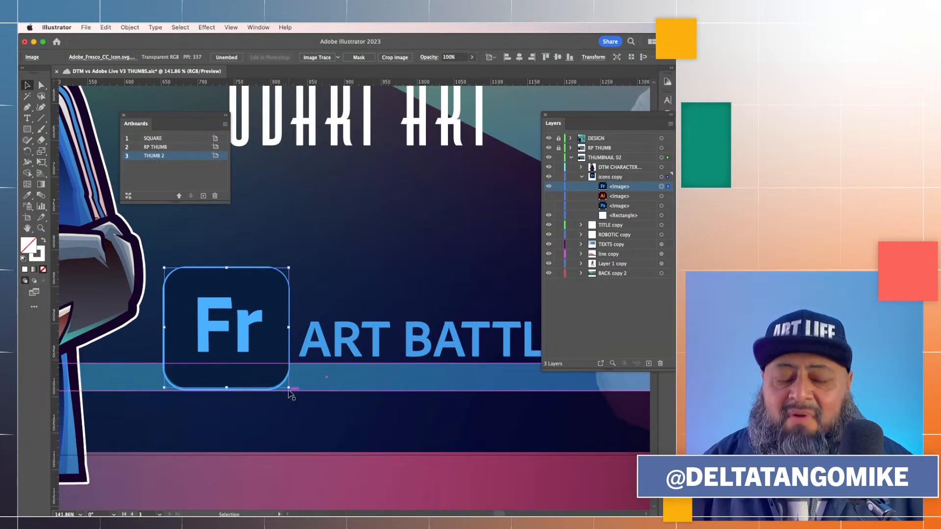
pyautogui.press('Down')
pyautogui.scroll(-5, 343, 415)
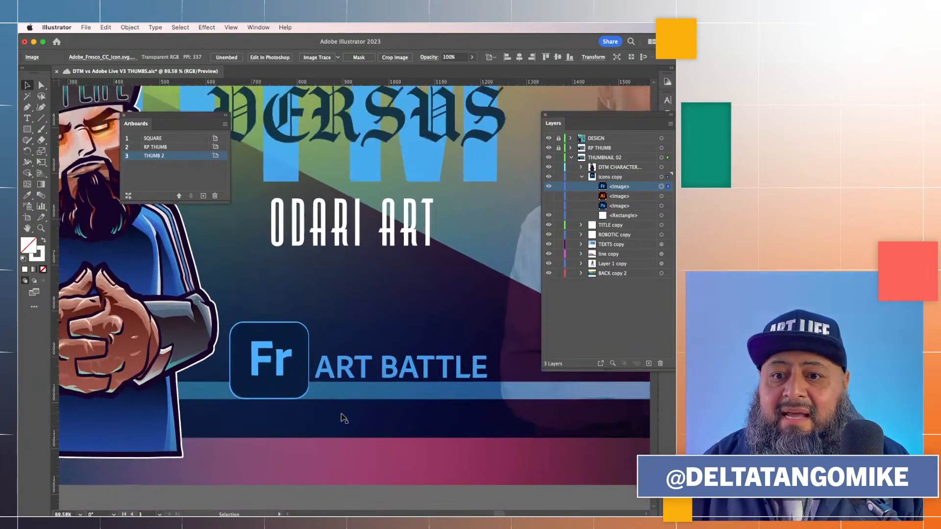
pyautogui.scroll(-5, 343, 418)
pyautogui.click(376, 474)
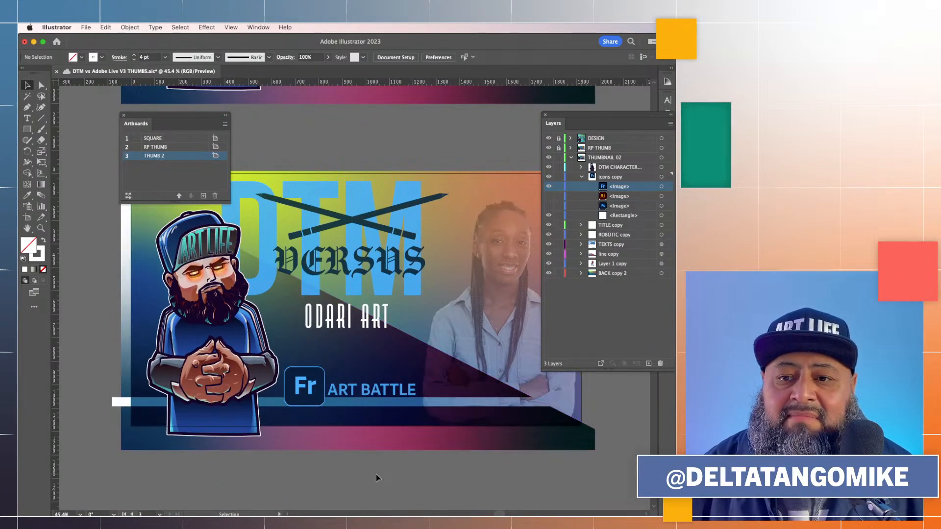
# Select the lower compound path inside the BACK copy 2 layer and save the document
pyautogui.scroll(-1, 375, 474)
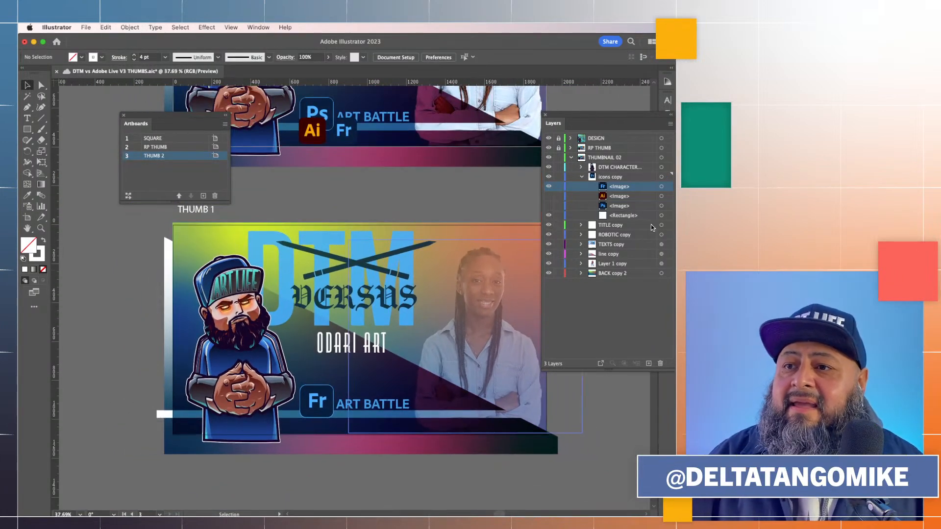
pyautogui.click(582, 177)
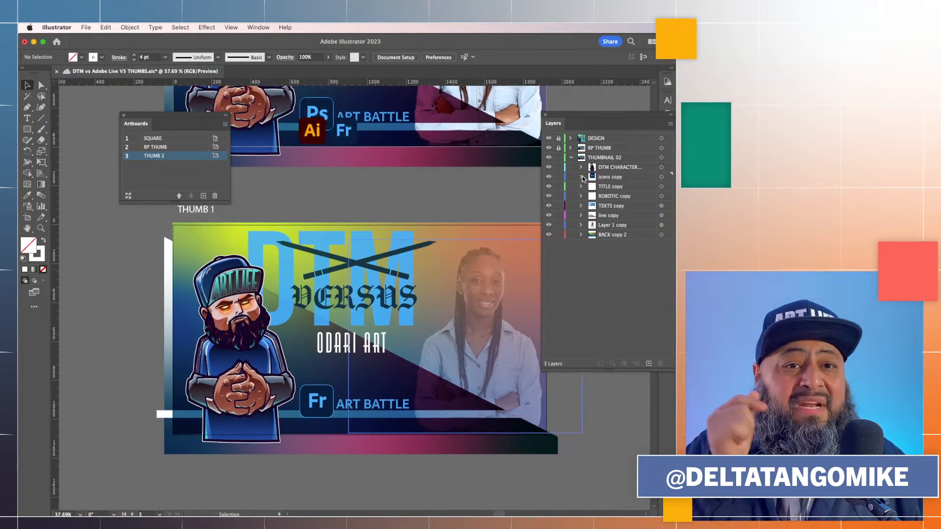
pyautogui.click(581, 235)
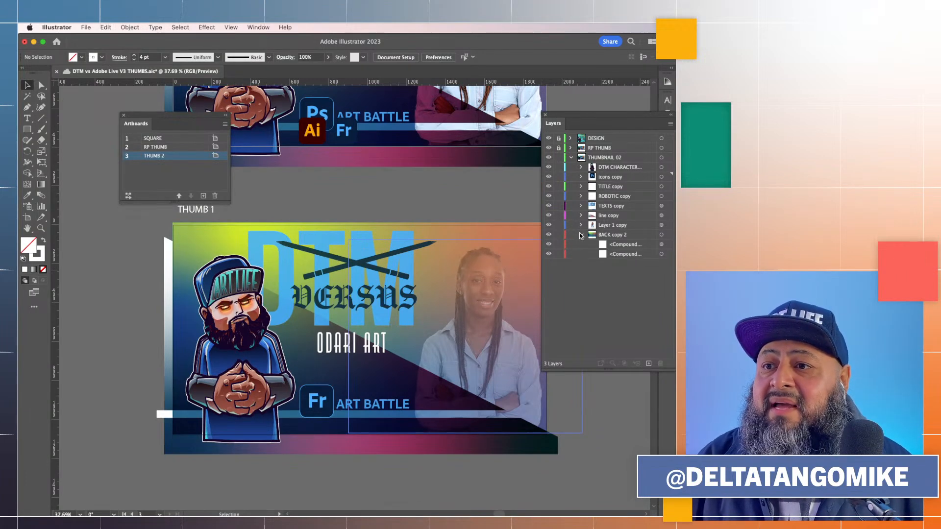
pyautogui.click(662, 254)
pyautogui.click(639, 254)
pyautogui.press('super+s')
# Change the selected background shape's fill colour to green 00FF00
pyautogui.moveTo(557, 129); pyautogui.dragTo(540, 126)
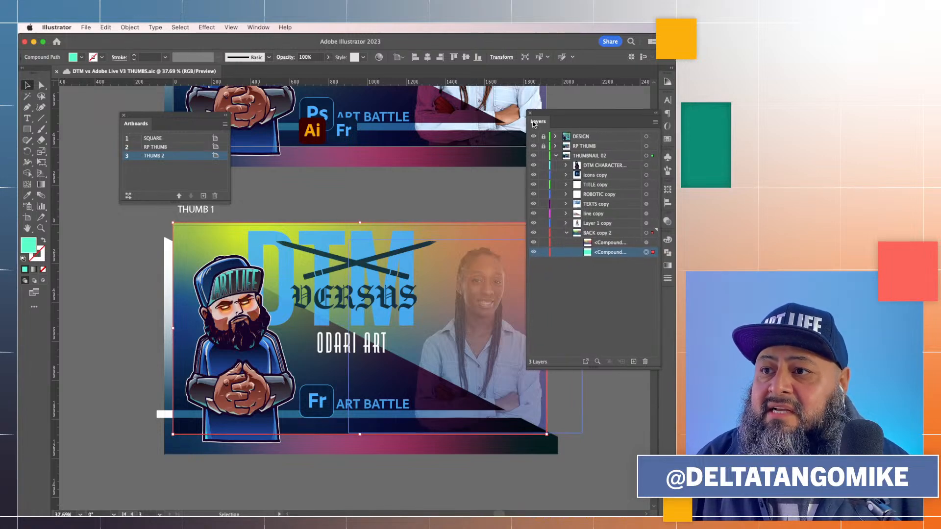
pyautogui.click(667, 240)
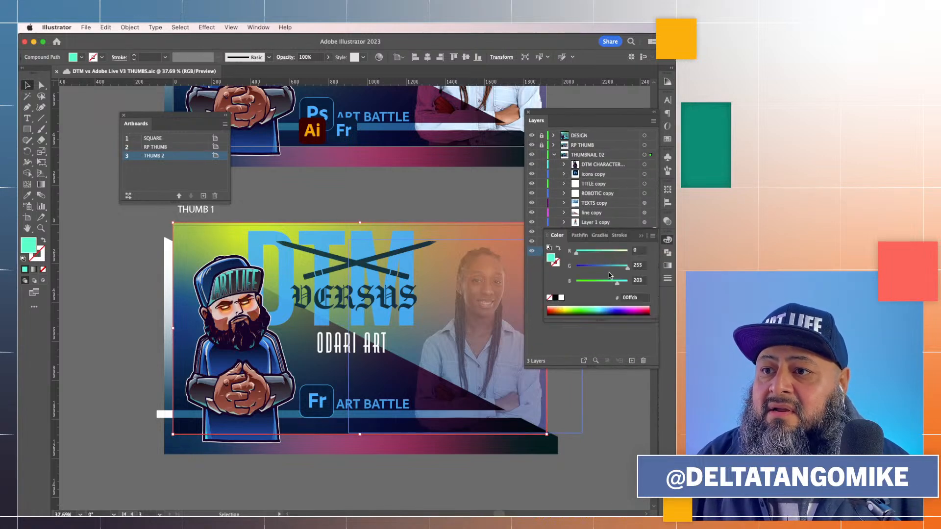
pyautogui.moveTo(601, 284); pyautogui.dragTo(569, 283)
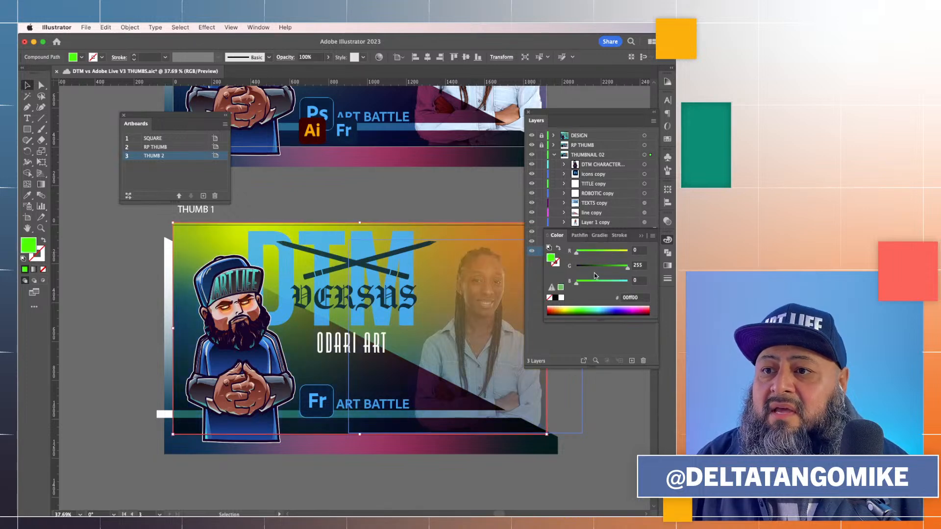
# Change the selected background shape's fill colour to orange-yellow FFC500
pyautogui.moveTo(608, 257); pyautogui.dragTo(624, 258)
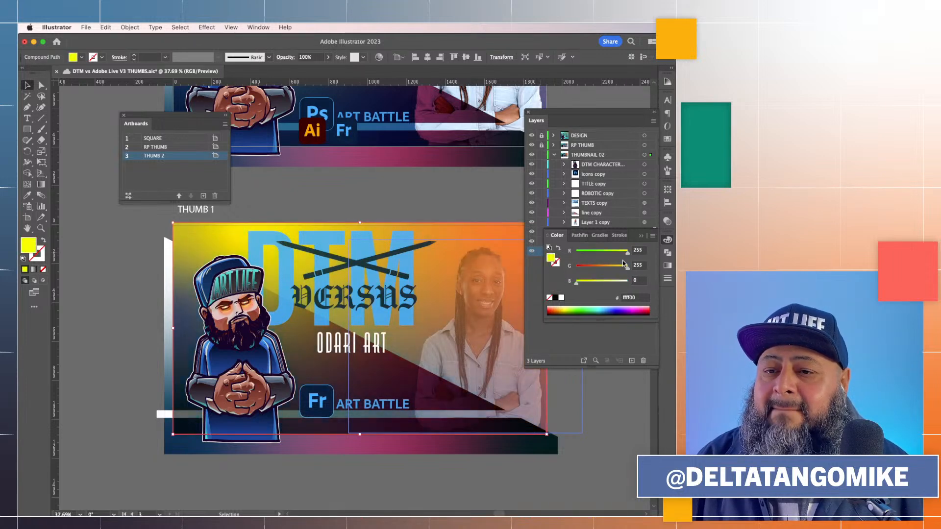
pyautogui.click(428, 208)
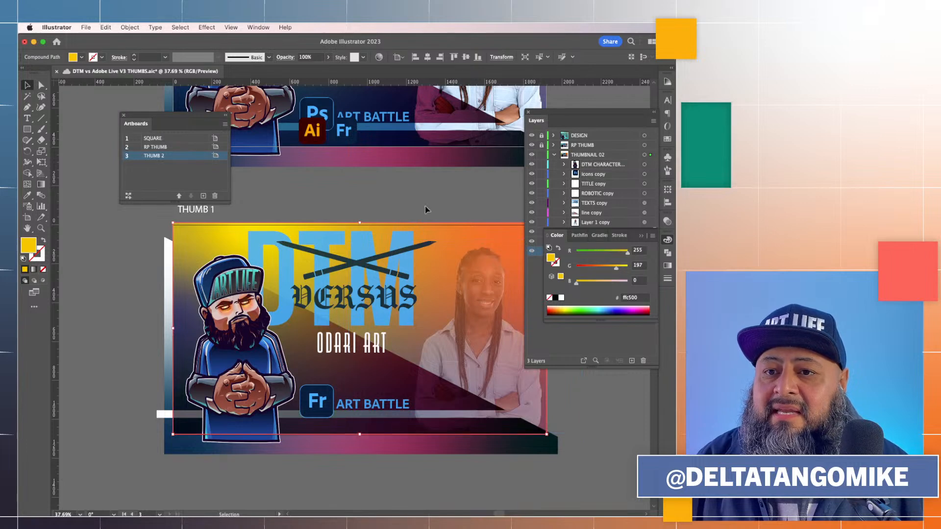
pyautogui.scroll(-3, 424, 199)
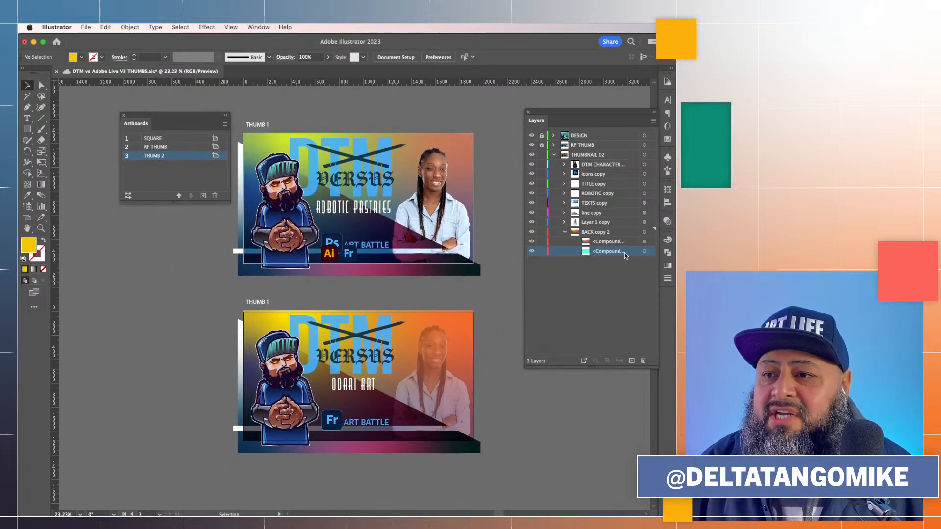
# Select the other compound path in the BACK copy 2 layer and set its fill to purple 7F32FF
pyautogui.click(644, 251)
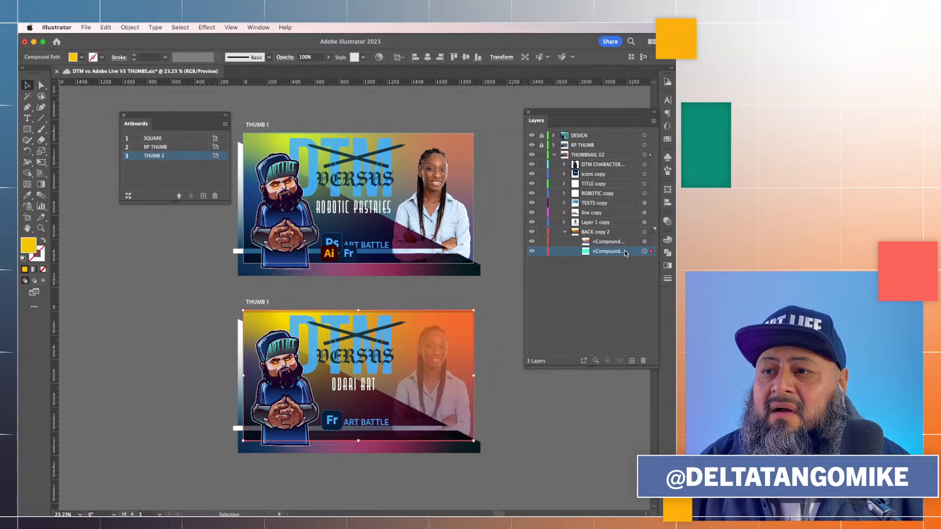
pyautogui.click(669, 240)
pyautogui.moveTo(610, 284); pyautogui.dragTo(641, 287)
pyautogui.click(586, 267)
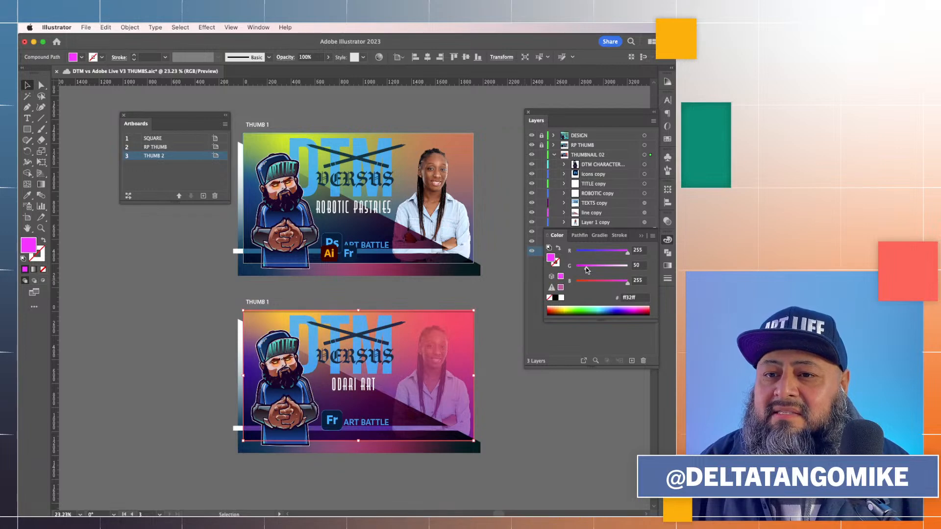
pyautogui.click(602, 252)
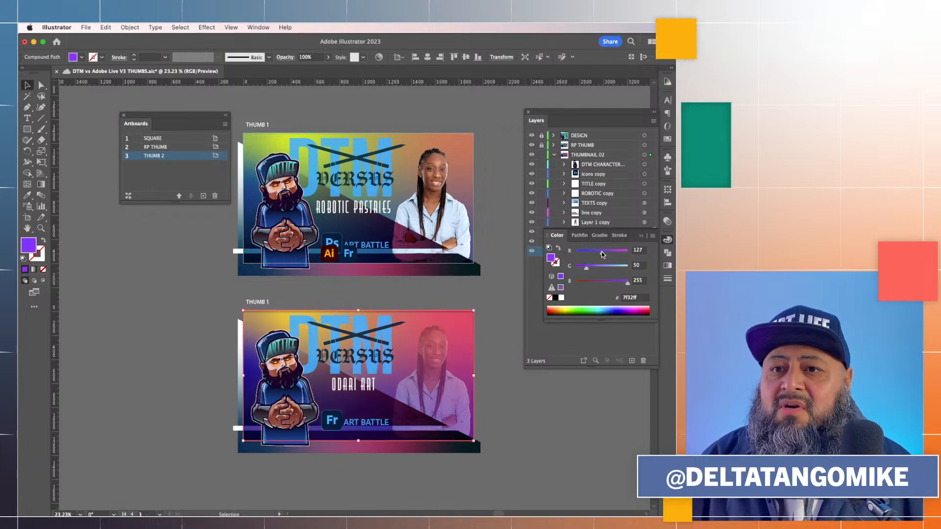
pyautogui.click(535, 430)
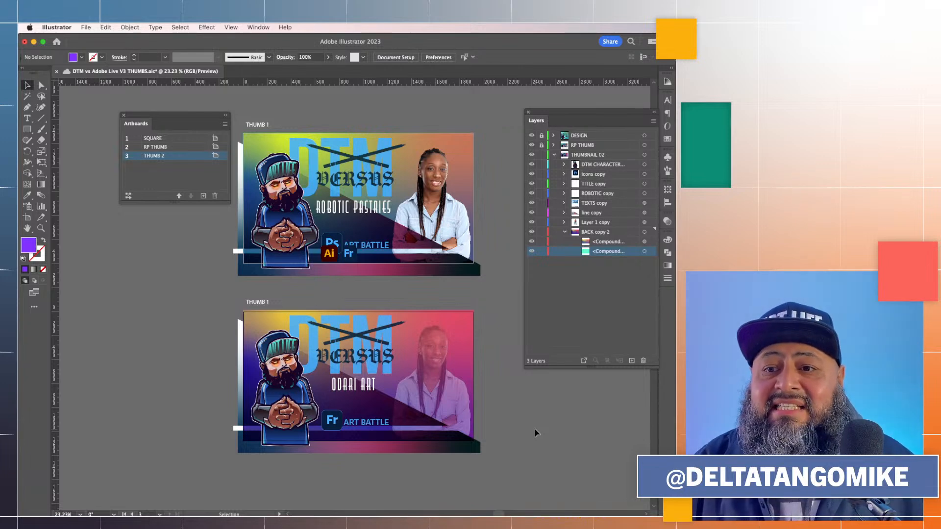
# Recolour the large DTM title text on THUMB 2 to light purple DBA4FF
pyautogui.click(306, 325)
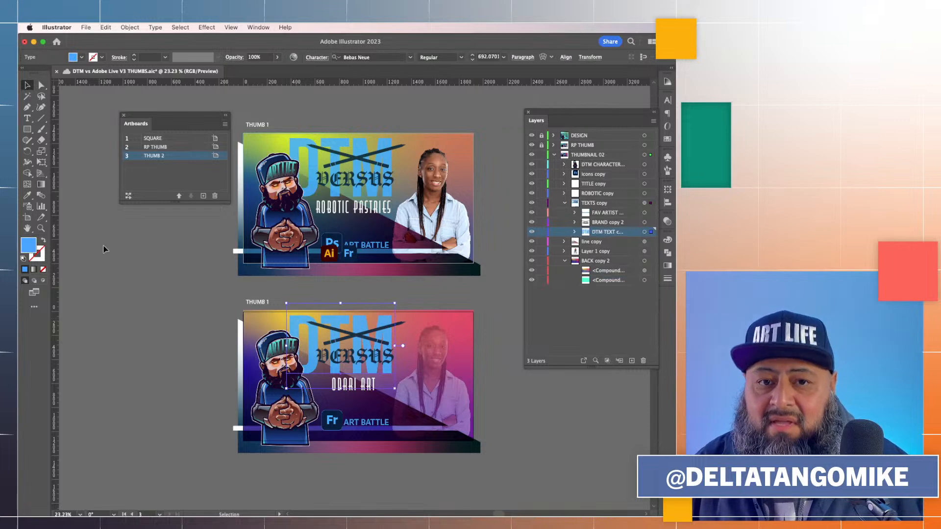
pyautogui.click(668, 239)
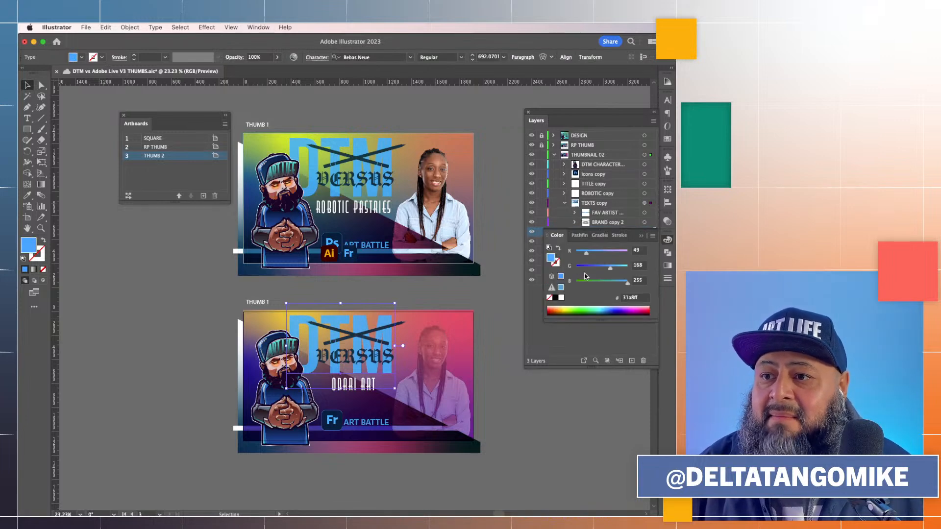
pyautogui.moveTo(613, 251)
pyautogui.mouseDown()
pyautogui.moveTo(623, 253)
pyautogui.moveTo(593, 267)
pyautogui.moveTo(608, 268)
pyautogui.mouseUp()
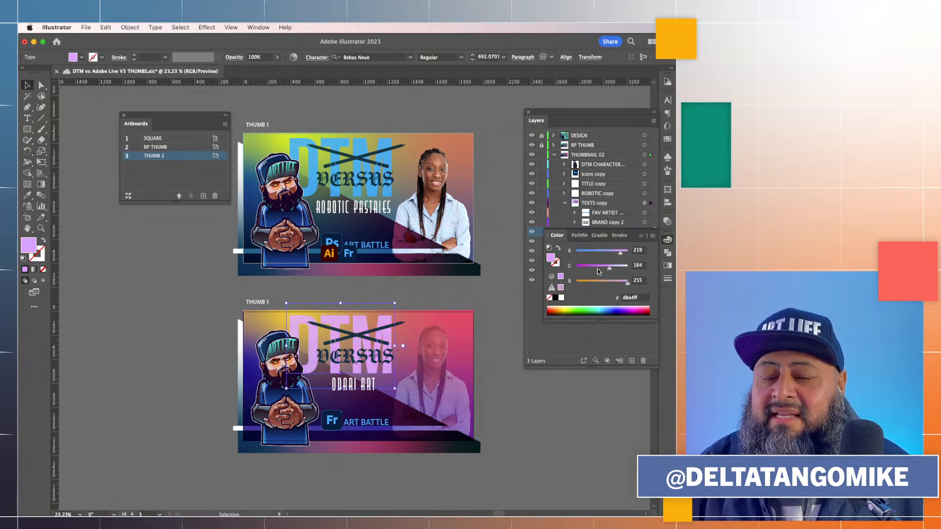
pyautogui.click(545, 430)
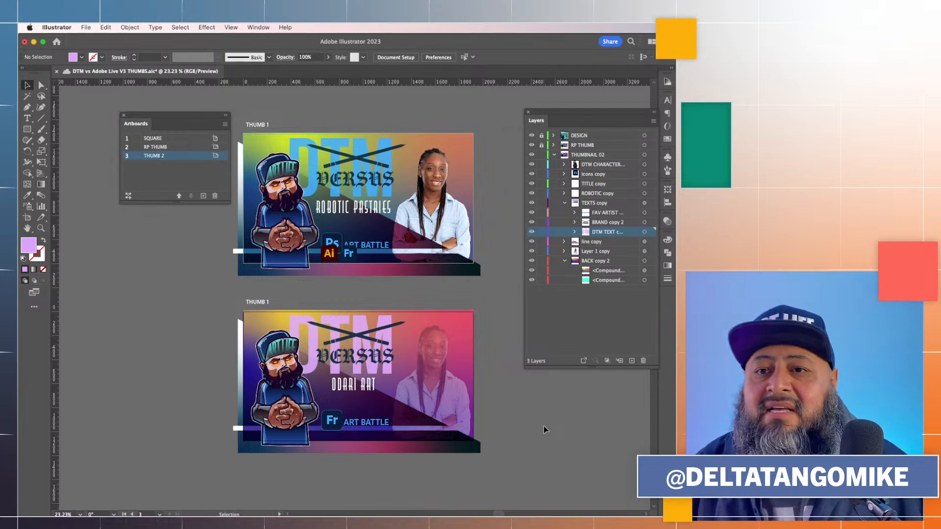
# Rename artboard 3 to ODARI THUMB
pyautogui.scroll(3, 543, 425)
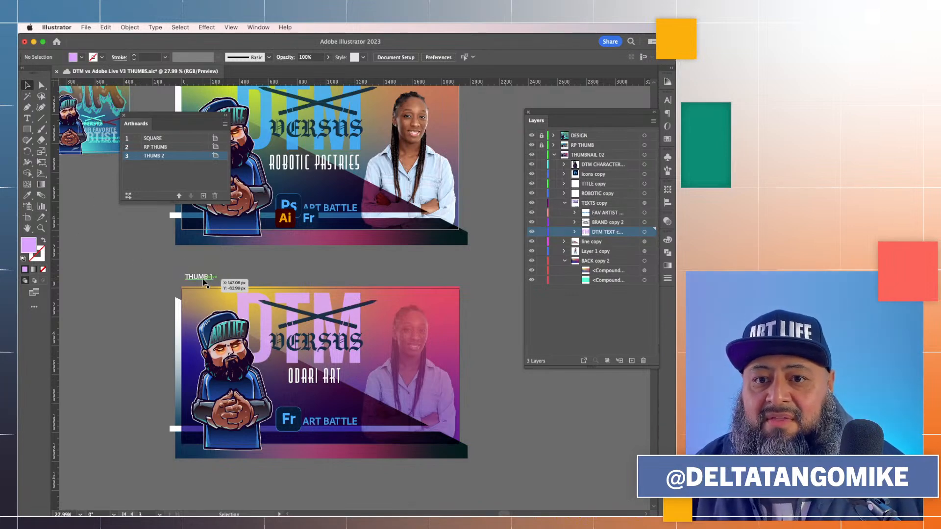
pyautogui.doubleClick(157, 155)
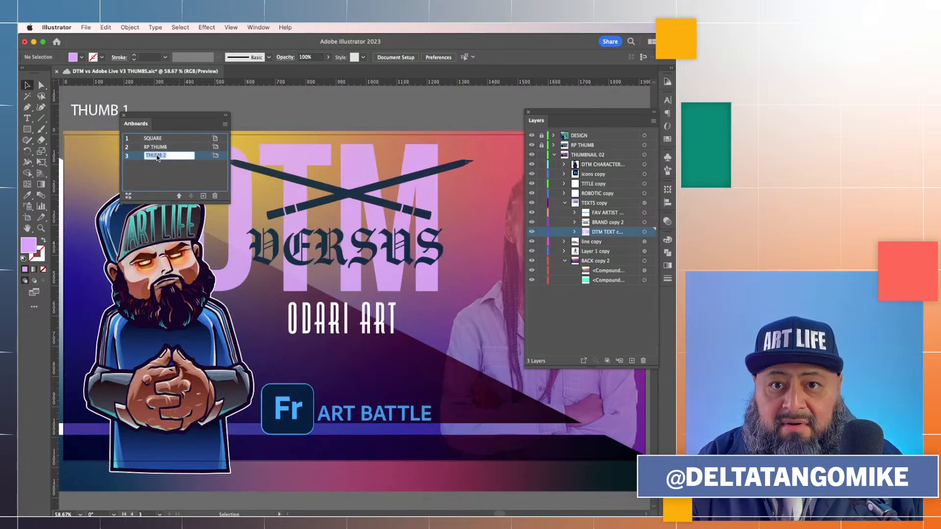
pyautogui.write('OAR')
pyautogui.write('RI TH')
pyautogui.press('Return')
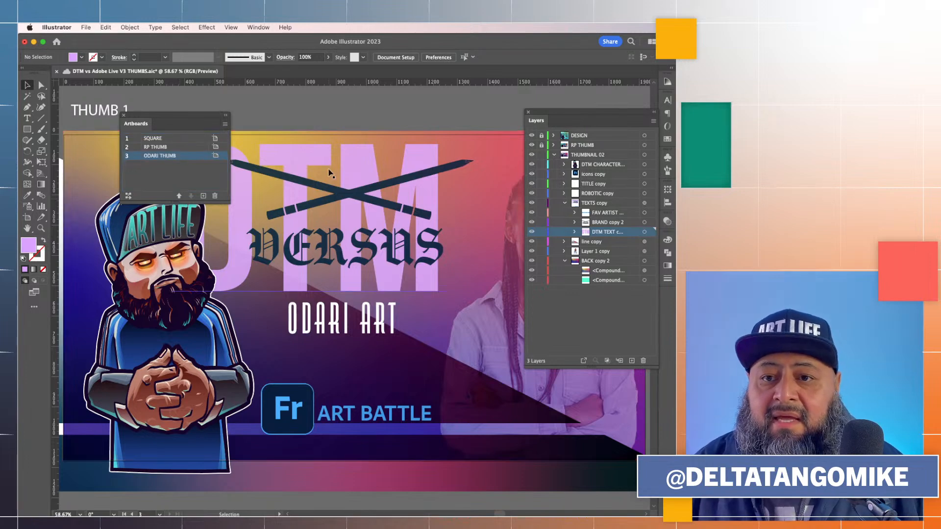
# Change the label text above the second thumbnail from THUMB 1 to THUMB 2 and save the document
pyautogui.scroll(-2, 330, 172)
pyautogui.scroll(3, 331, 173)
pyautogui.scroll(3, 330, 174)
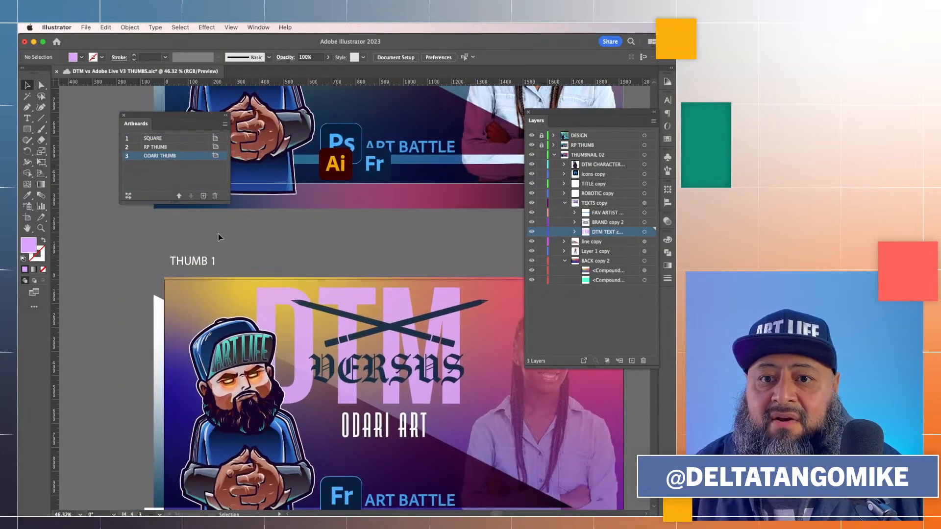
pyautogui.doubleClick(198, 263)
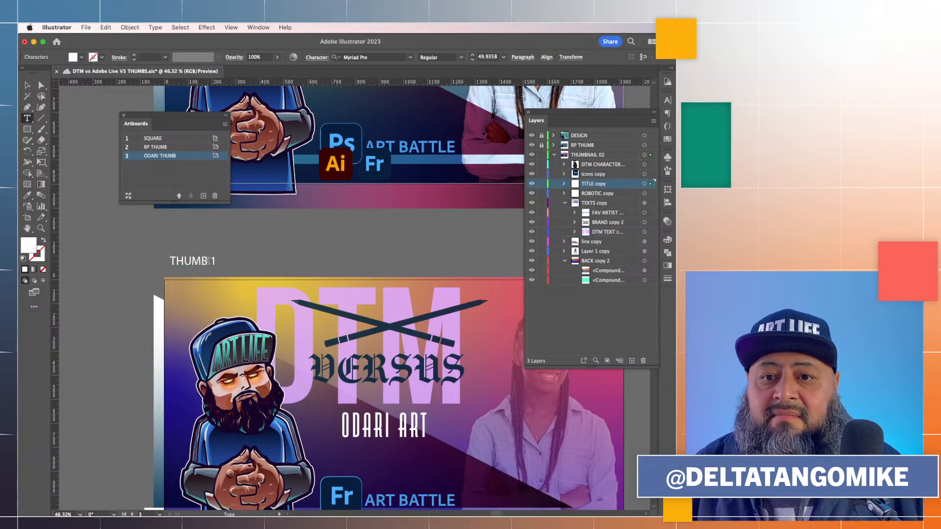
pyautogui.press('BackSpace')
pyautogui.write('2')
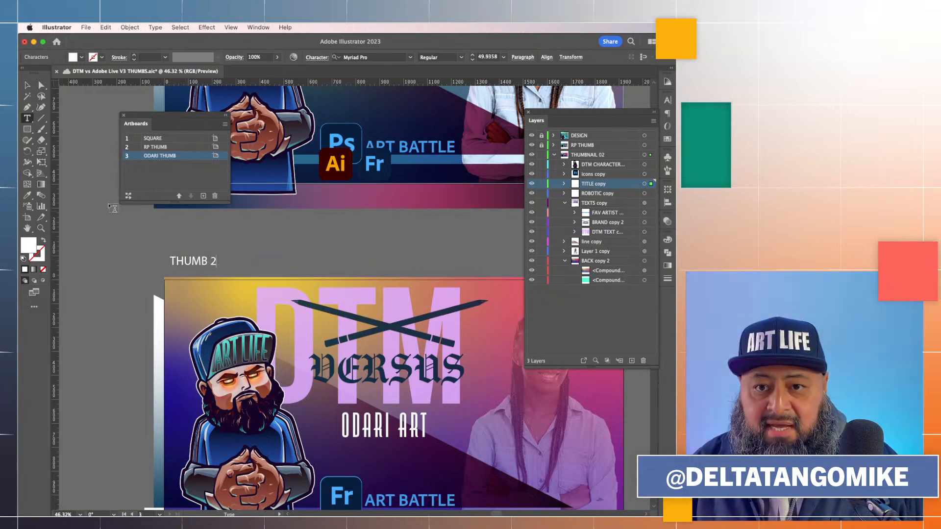
pyautogui.press('Escape')
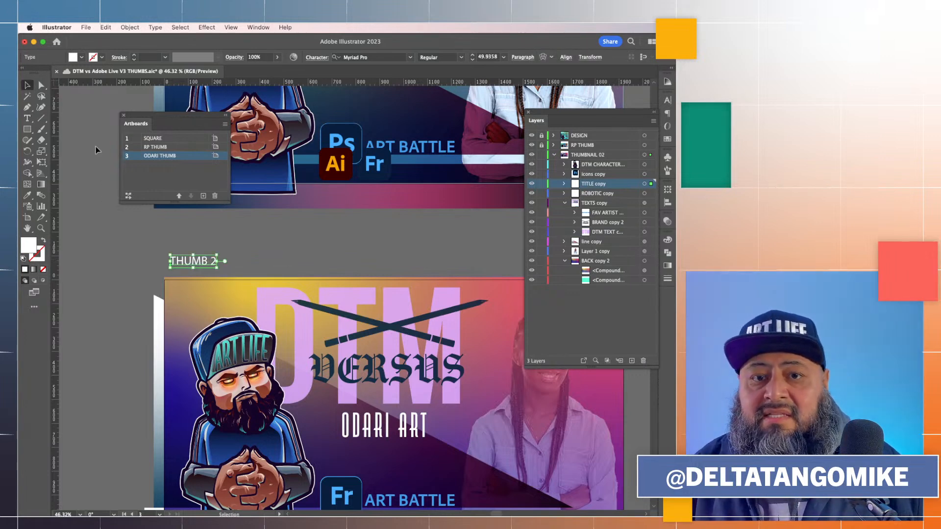
pyautogui.click(96, 151)
pyautogui.press('super+s')
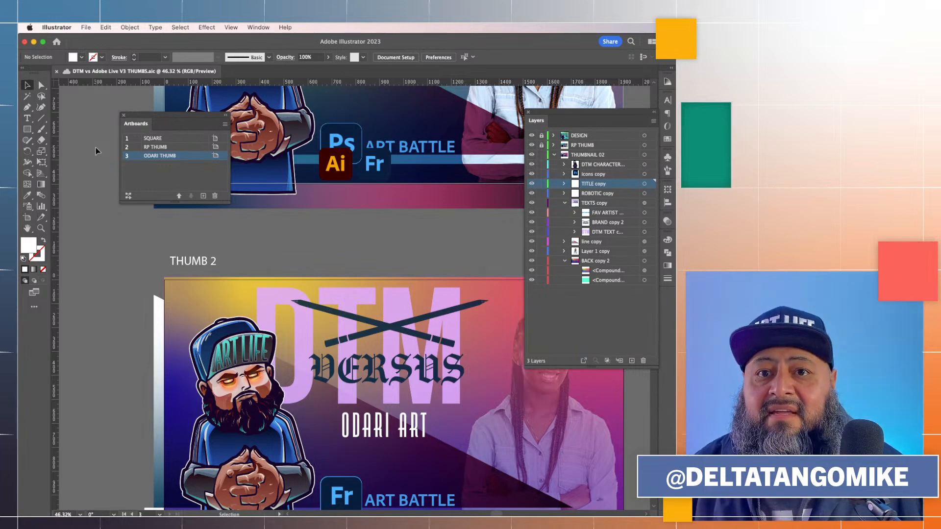
# Start exporting the document and choose the DTM VERSUS > Video Thumbs folder as the destination
pyautogui.scroll(-5, 97, 151)
pyautogui.scroll(4, 97, 151)
pyautogui.hscroll(-4, 96, 151)
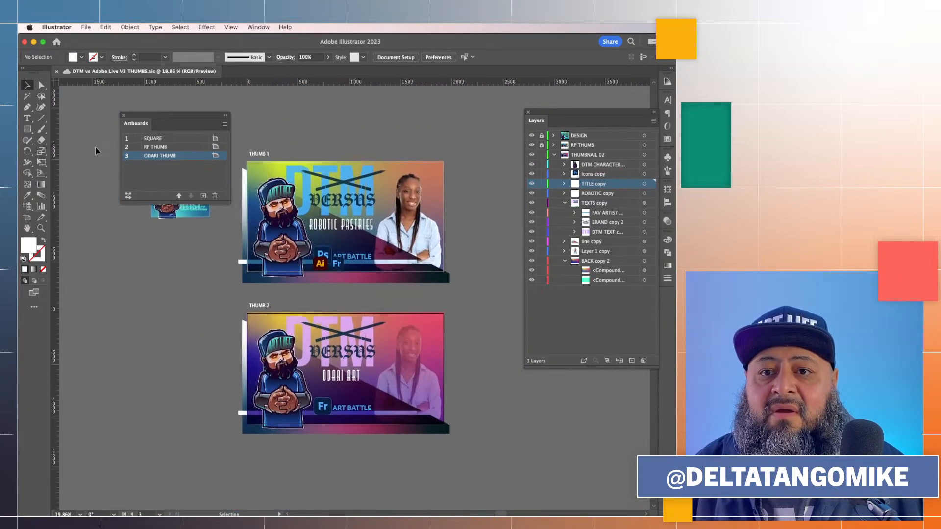
pyautogui.click(85, 27)
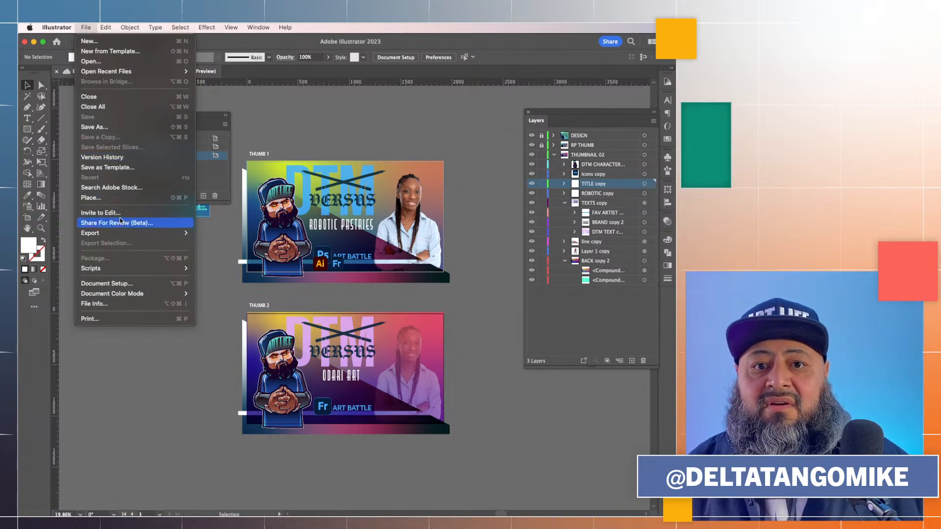
pyautogui.moveTo(128, 234)
pyautogui.click(218, 241)
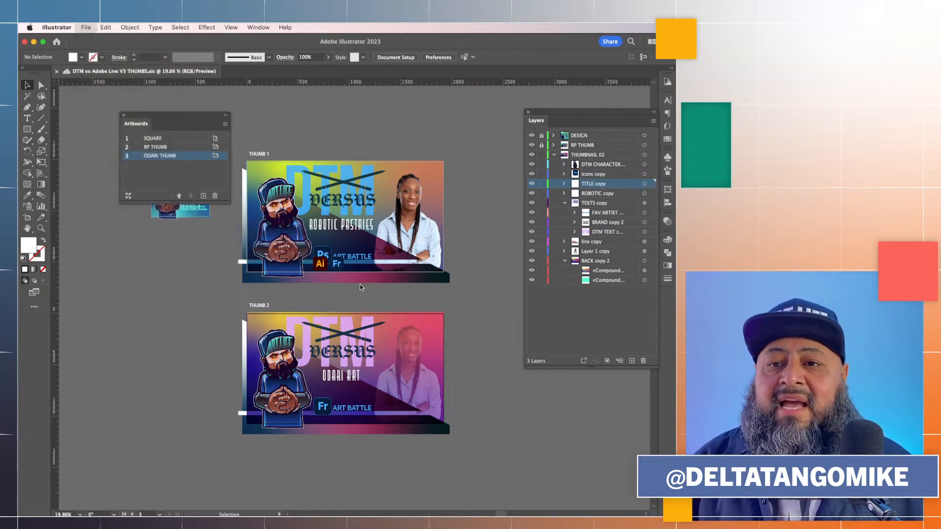
pyautogui.click(486, 123)
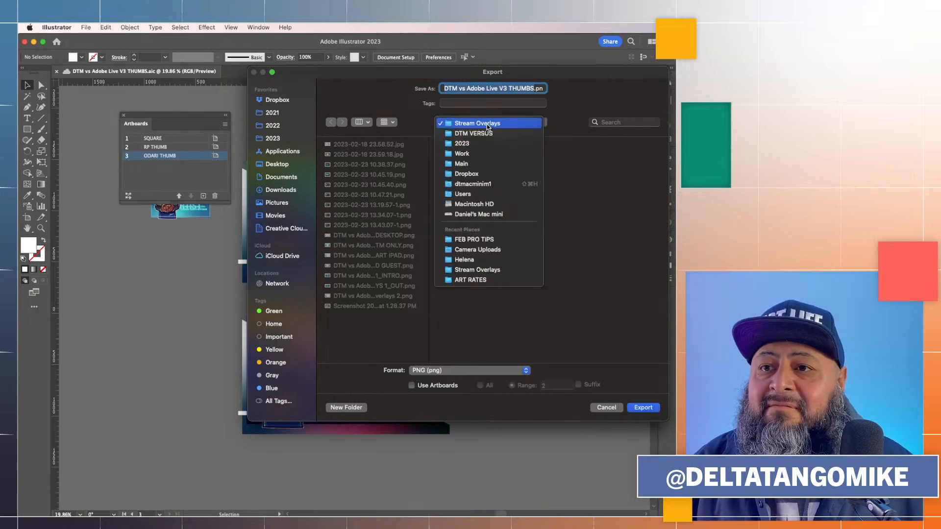
pyautogui.click(486, 133)
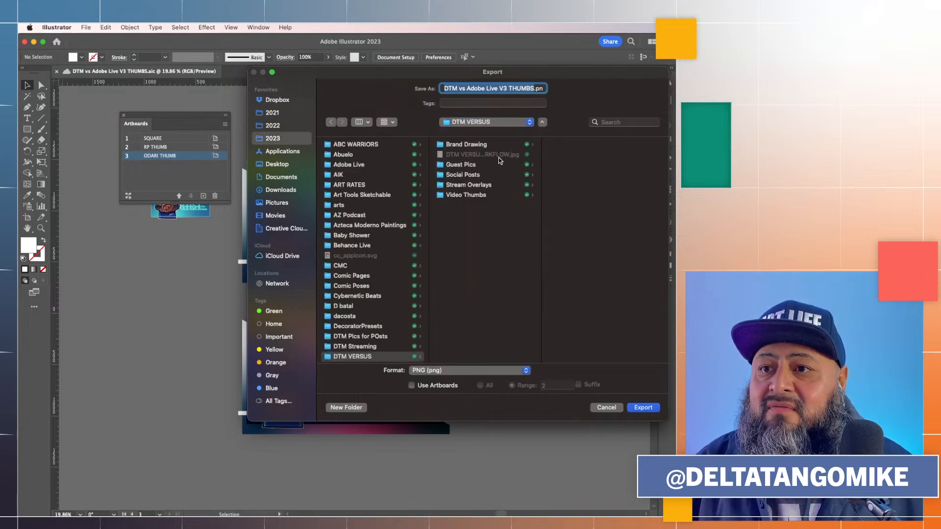
pyautogui.click(471, 196)
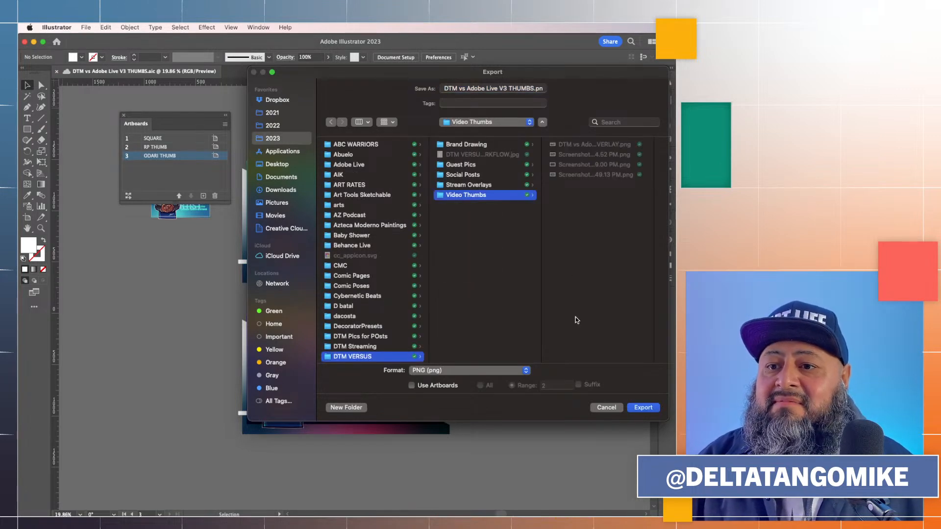
# Export artboards 2, 3 as PNG files at Screen (72 ppi) resolution using artboards
pyautogui.click(439, 386)
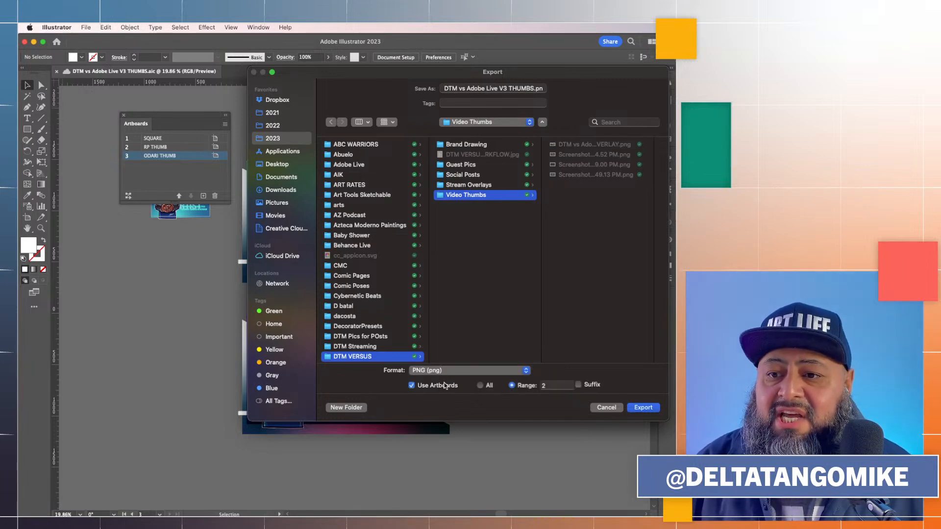
pyautogui.click(480, 386)
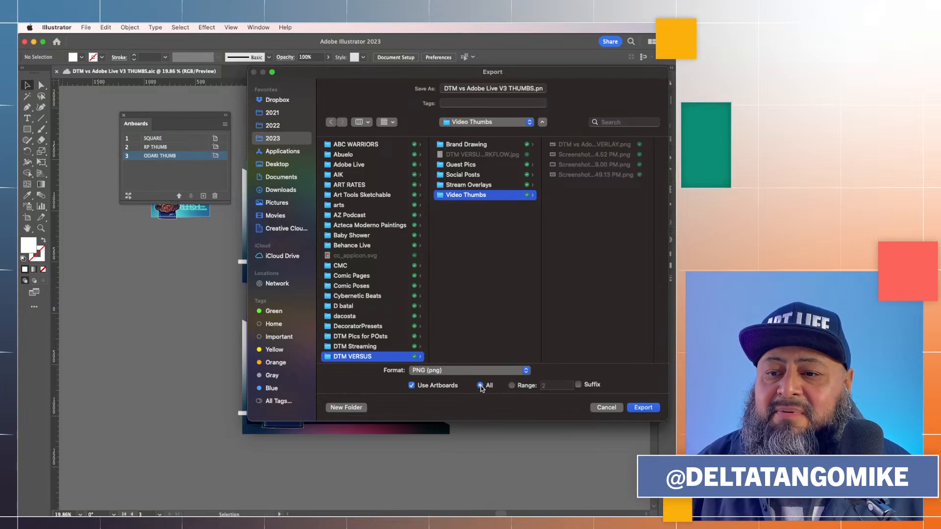
pyautogui.click(511, 386)
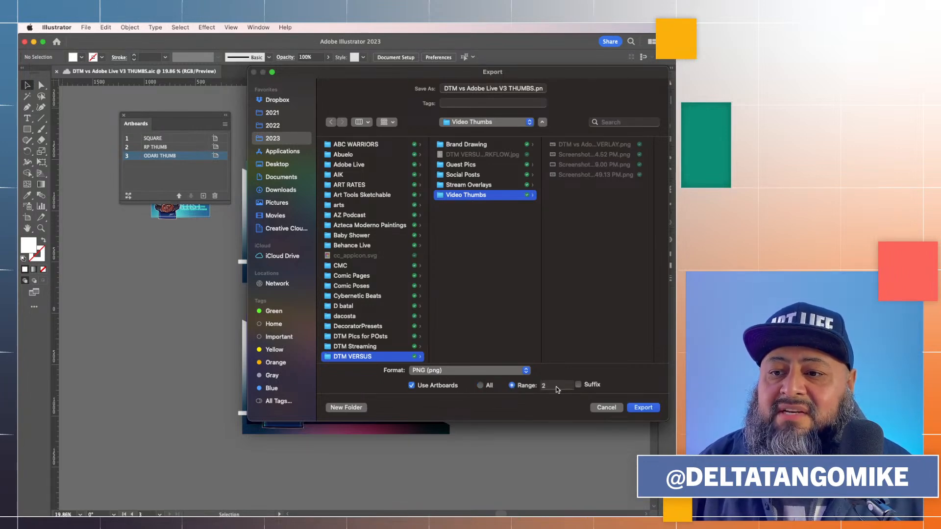
pyautogui.click(556, 386)
pyautogui.write(', 3')
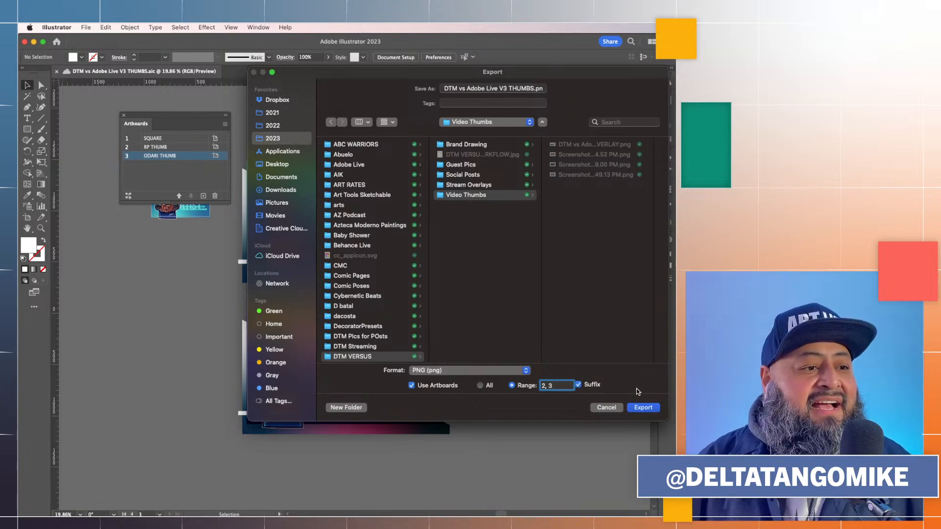
pyautogui.click(638, 411)
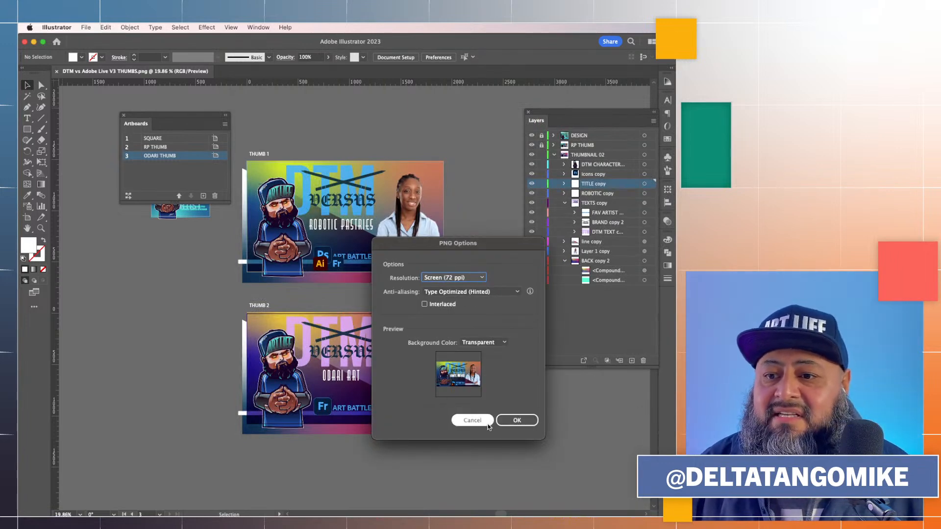
pyautogui.click(518, 422)
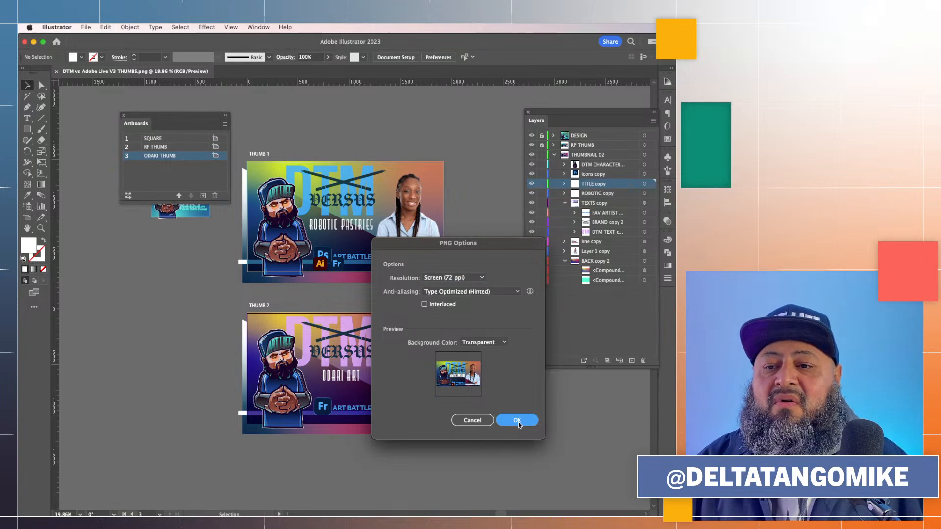
# Switch to Finder and preview the exported thumbnail PNGs in the Video Thumbs folder
pyautogui.click(201, 507)
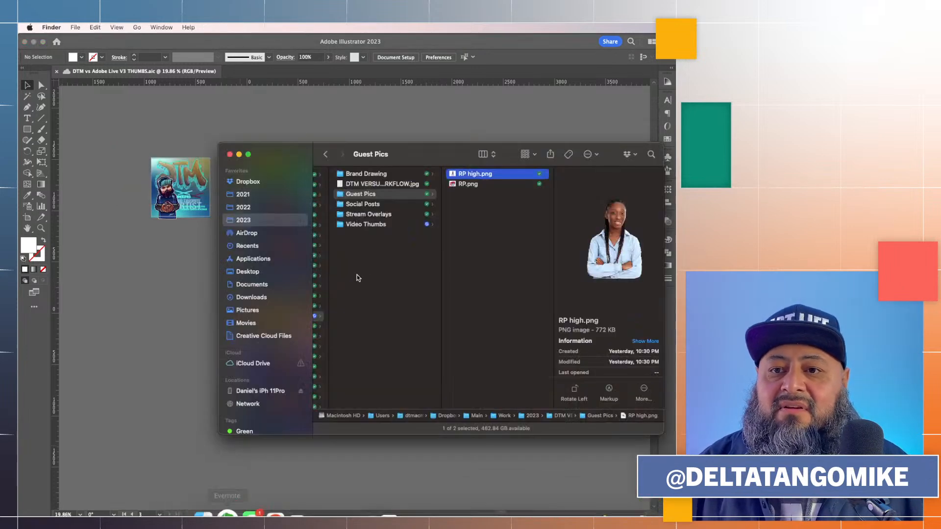
pyautogui.click(376, 224)
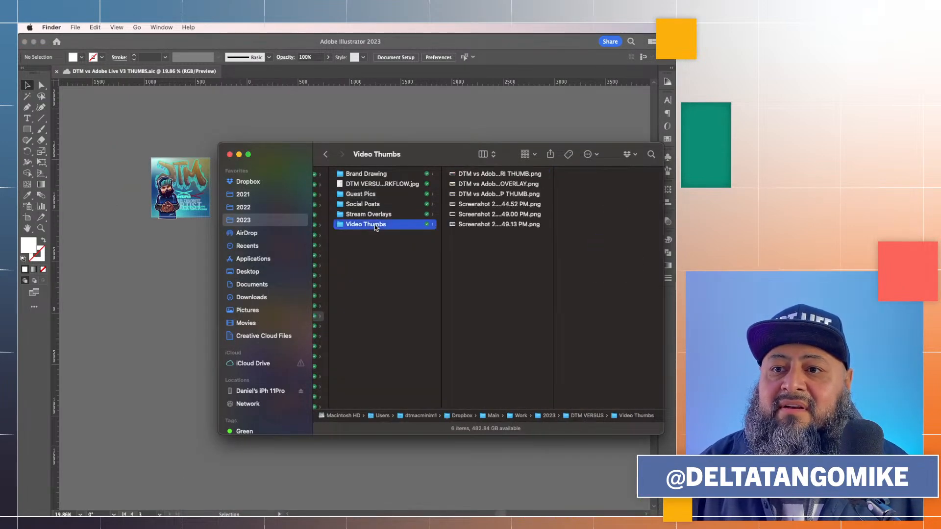
pyautogui.press('Right')
pyautogui.press('Left')
pyautogui.press('Right')
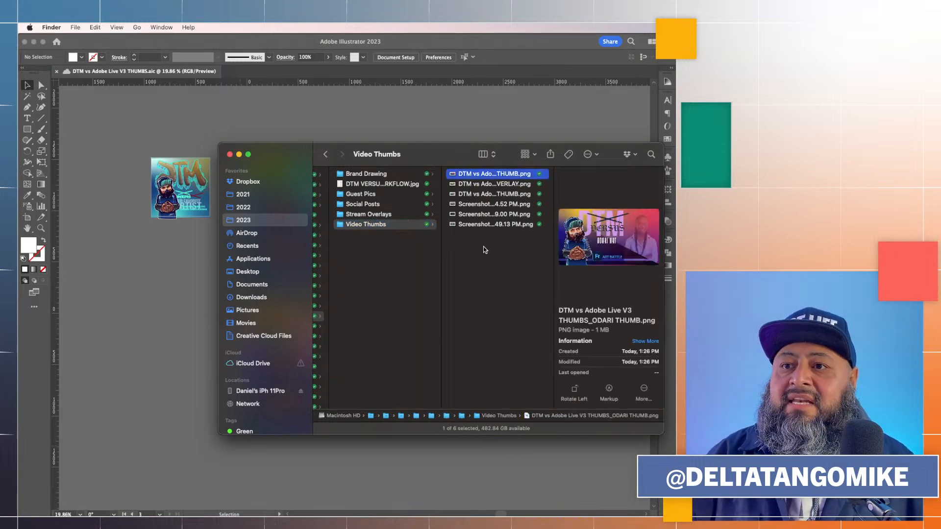
pyautogui.press('space')
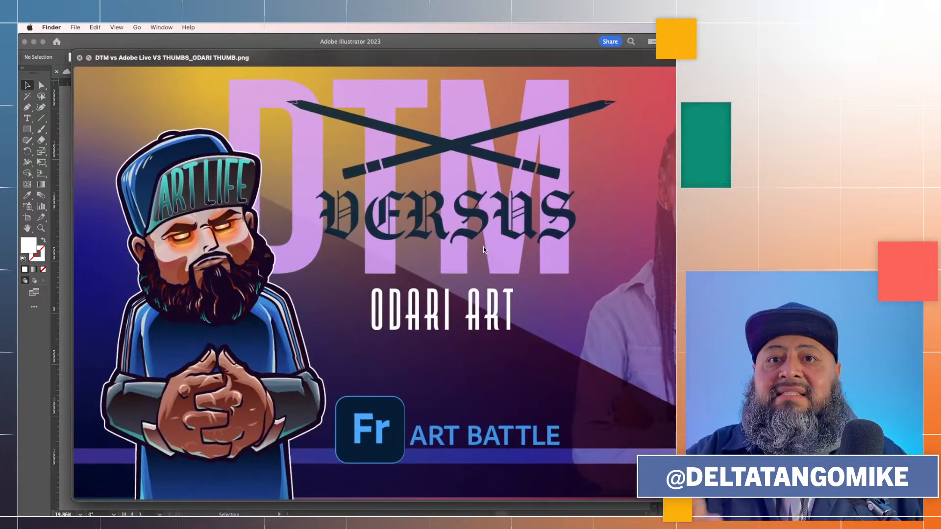
pyautogui.press('Down')
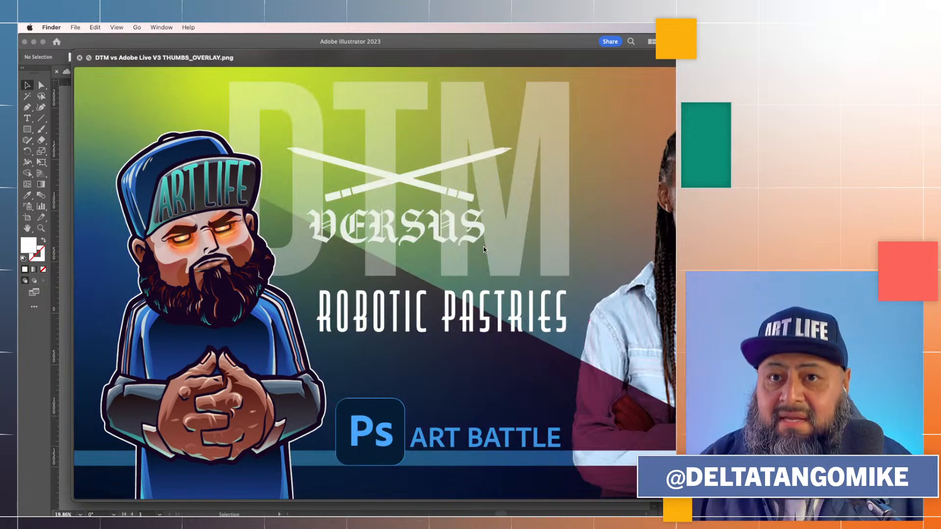
pyautogui.press('Down')
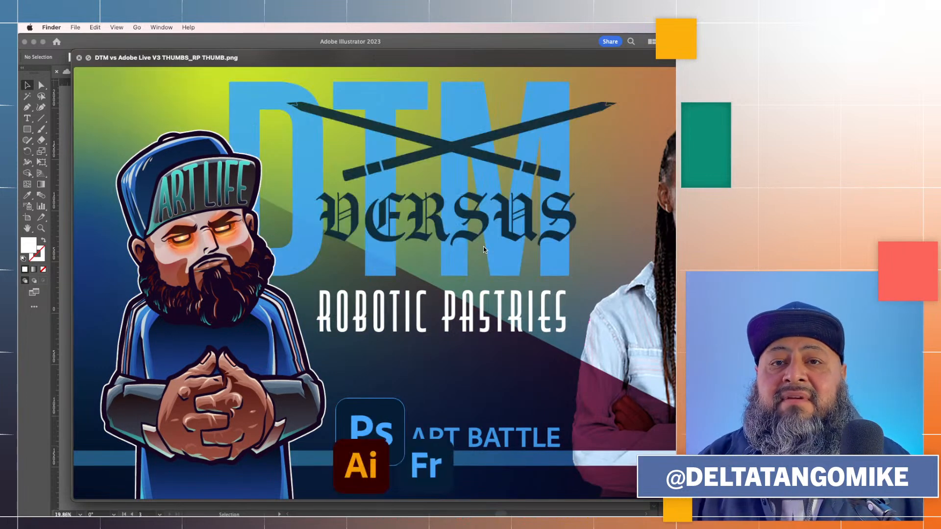